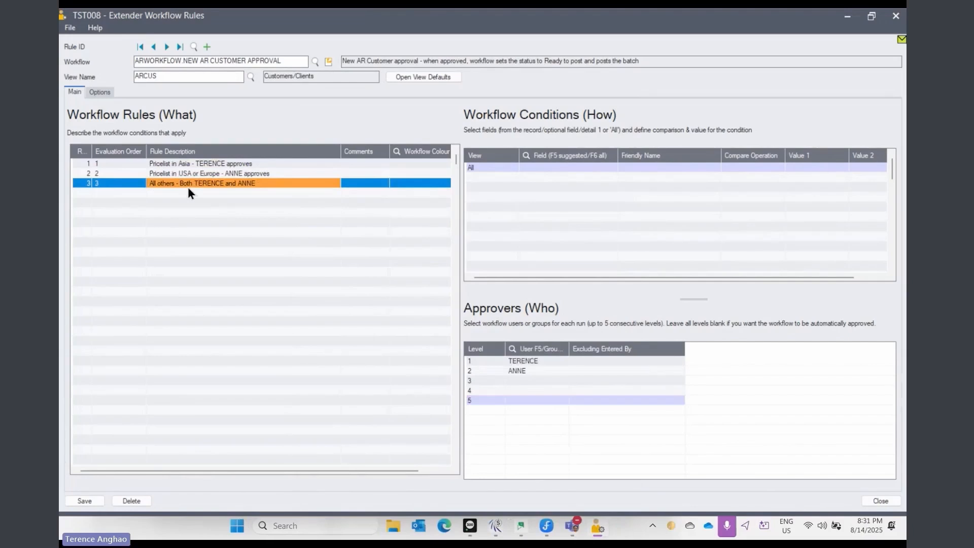
# Examine the Asia price list rule's condition, the suggested fields available for it, and its assigned approver.
pyautogui.click(201, 168)
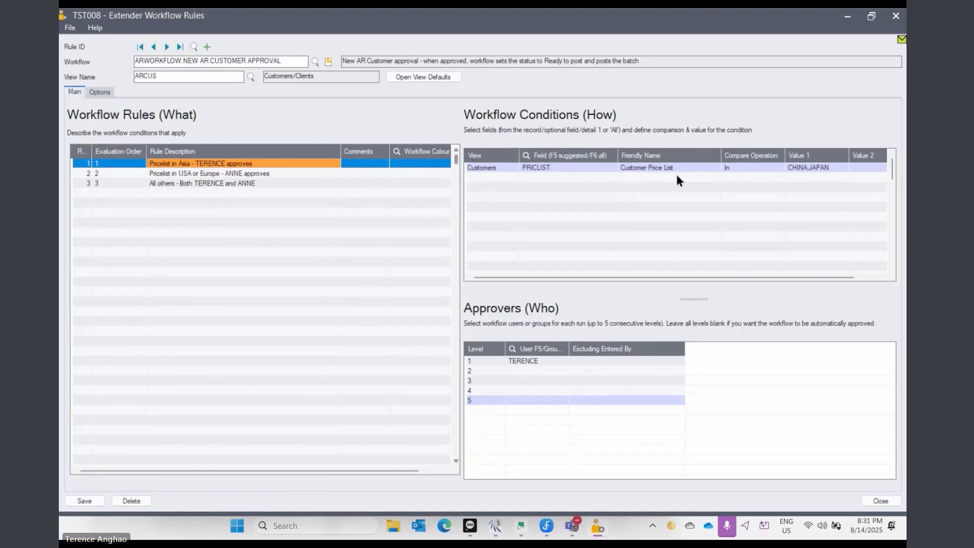
pyautogui.click(545, 360)
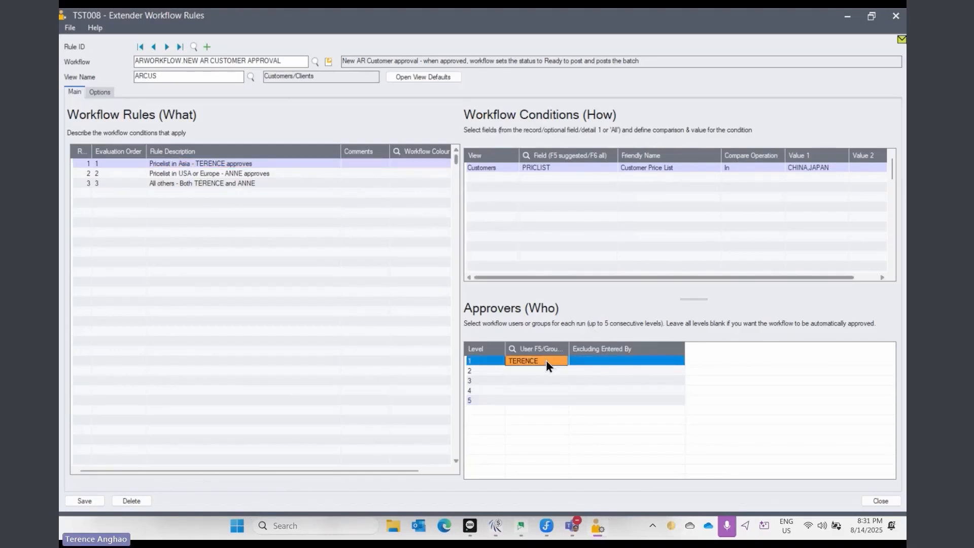
pyautogui.click(589, 166)
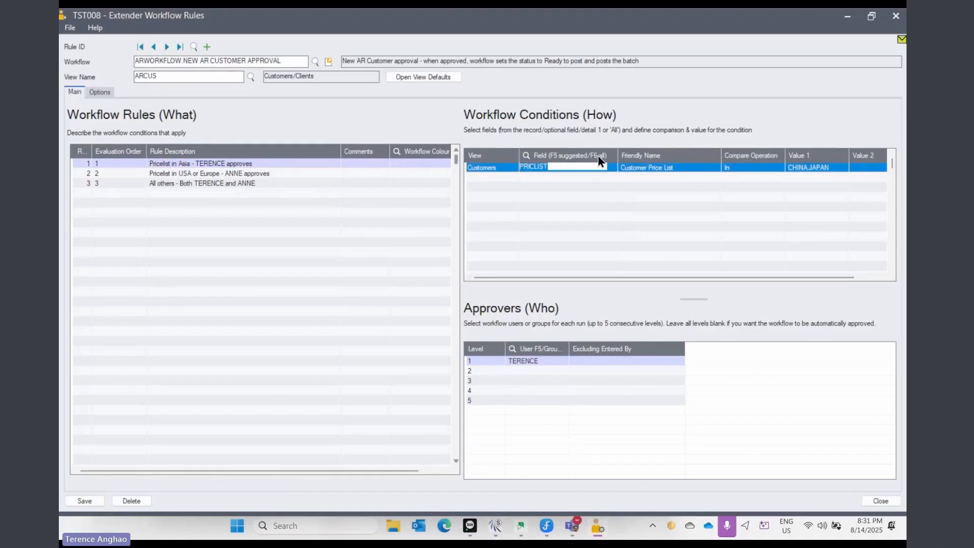
pyautogui.press('F5')
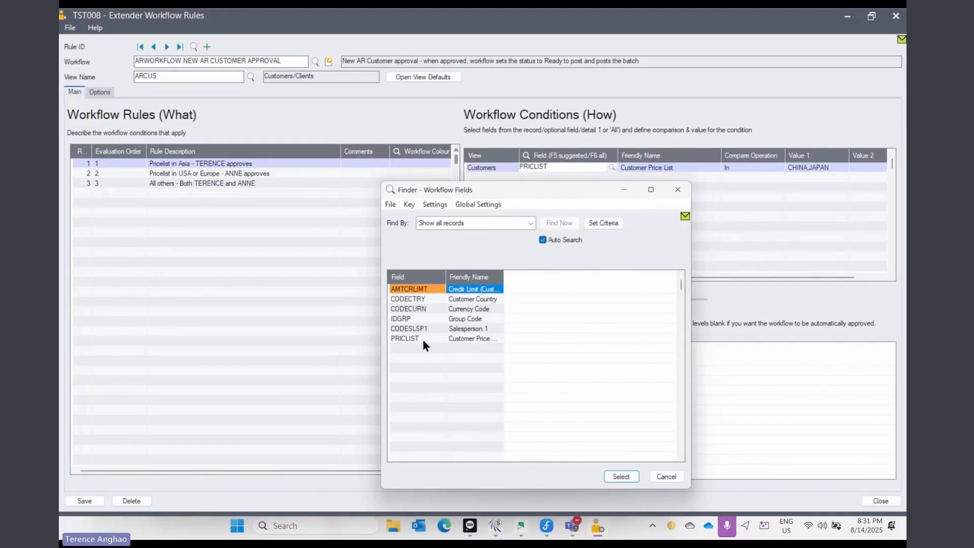
pyautogui.click(675, 193)
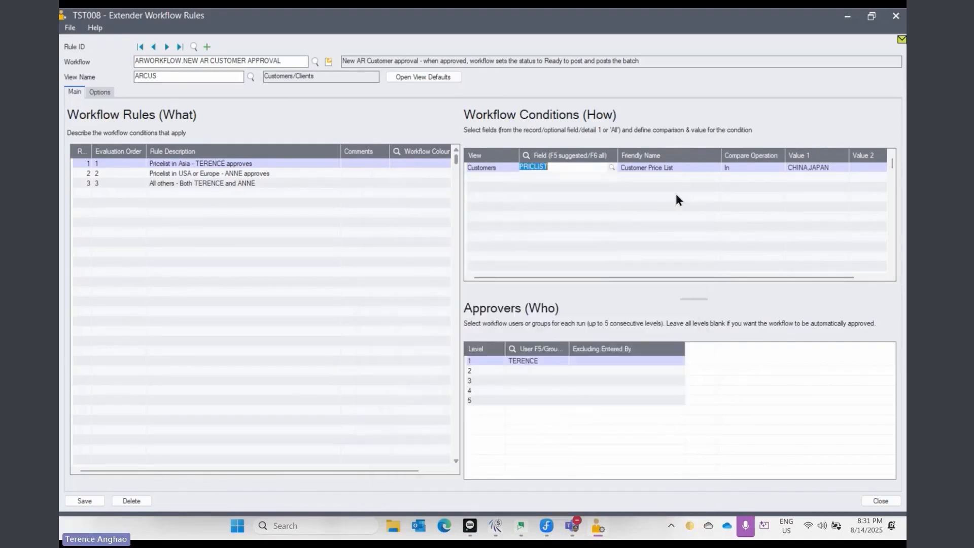
pyautogui.click(797, 169)
pyautogui.click(797, 169)
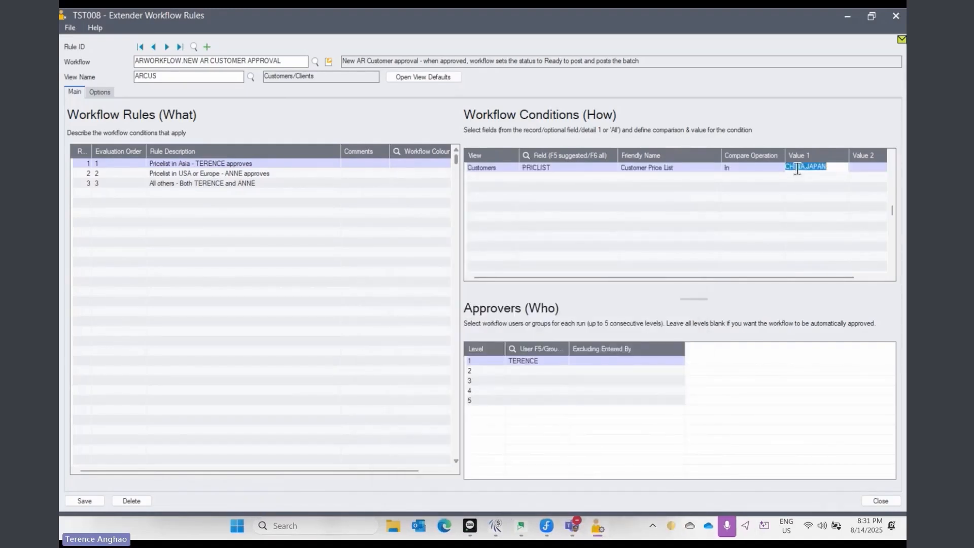
pyautogui.click(554, 361)
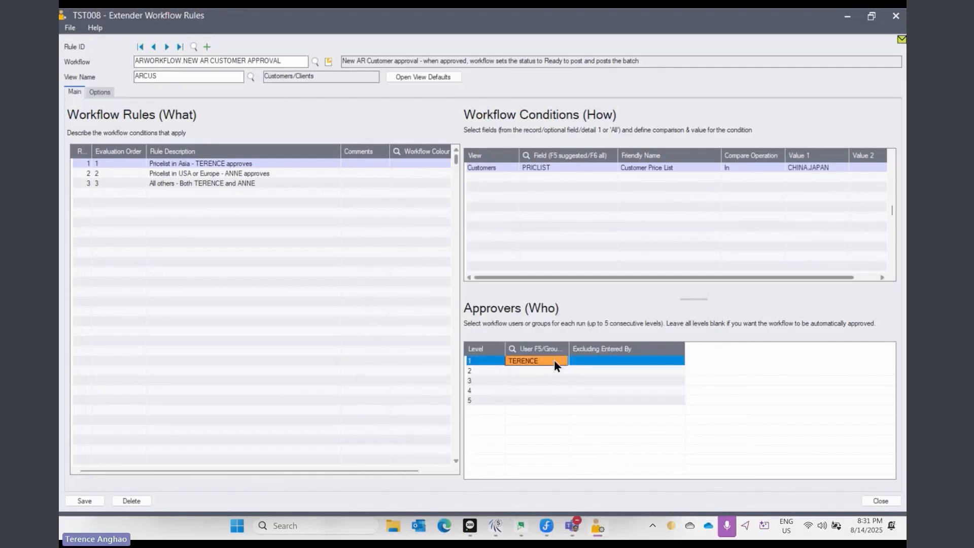
# Examine the conditions and approvers of the USA or Europe price list rule and the all-others rule.
pyautogui.click(266, 174)
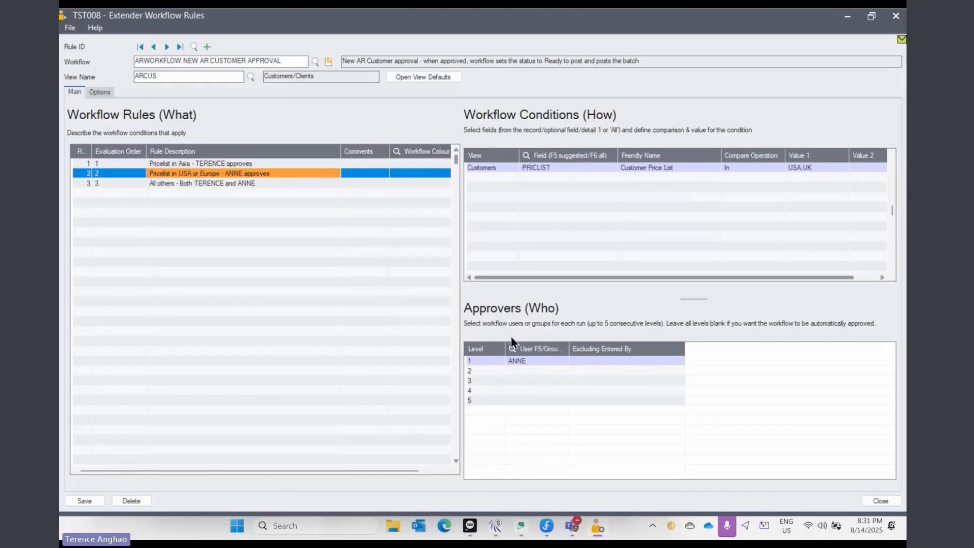
pyautogui.click(290, 183)
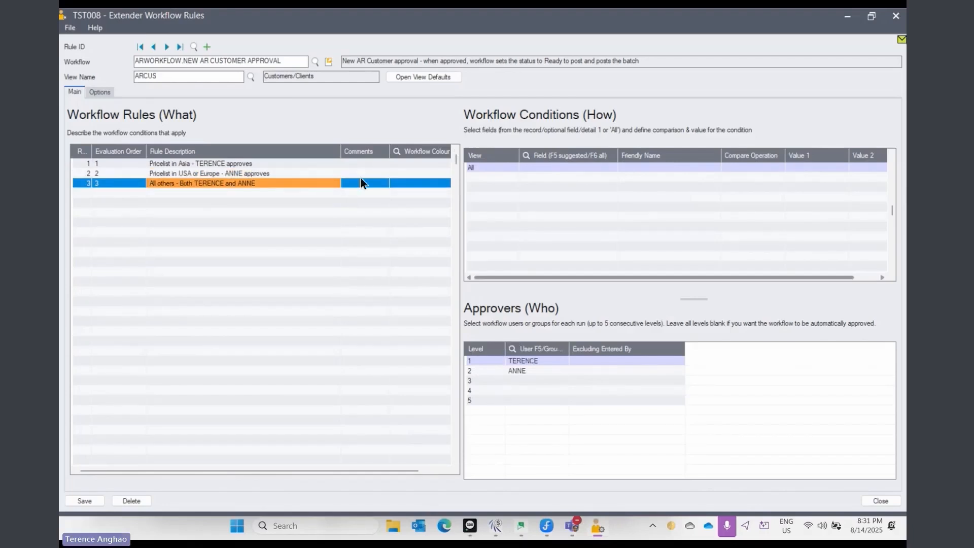
pyautogui.click(555, 359)
pyautogui.click(545, 370)
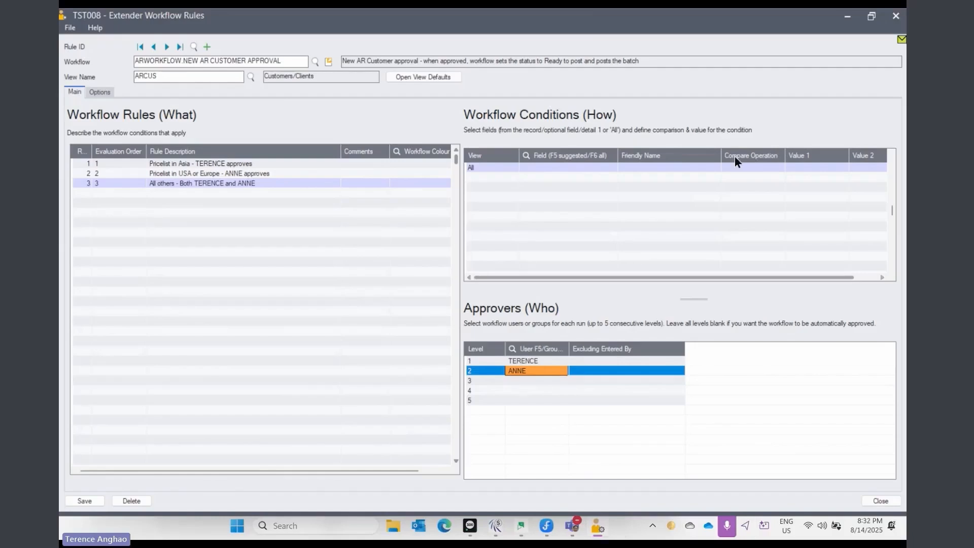
# Switch to the Sage 300 desktop and open the Customers screen under A/R Customers in Accounts Receivable.
pyautogui.moveTo(602, 530)
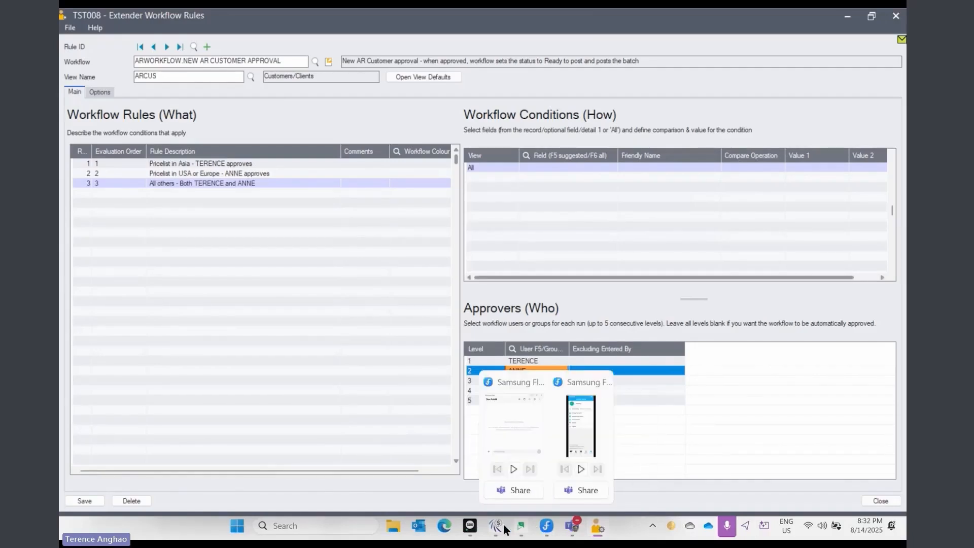
pyautogui.click(476, 530)
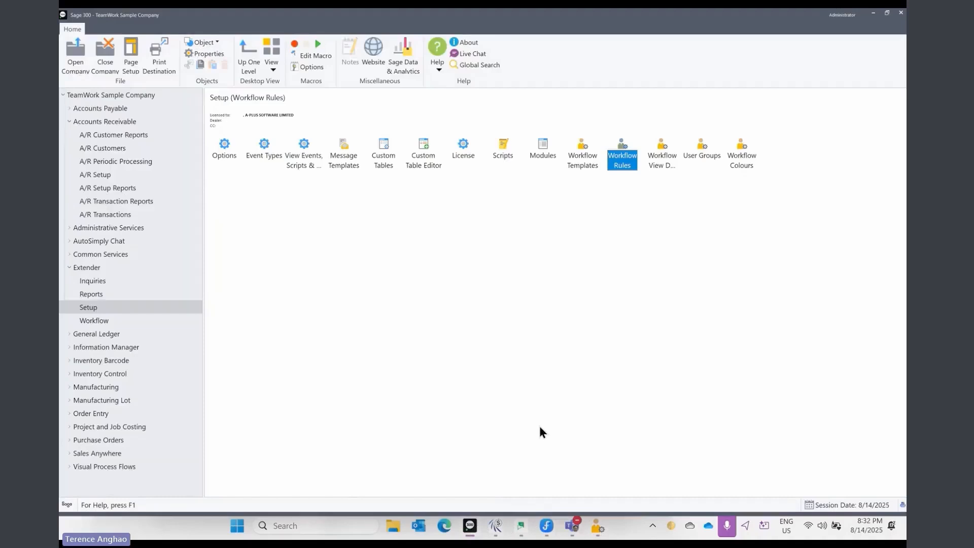
pyautogui.click(113, 123)
pyautogui.doubleClick(427, 154)
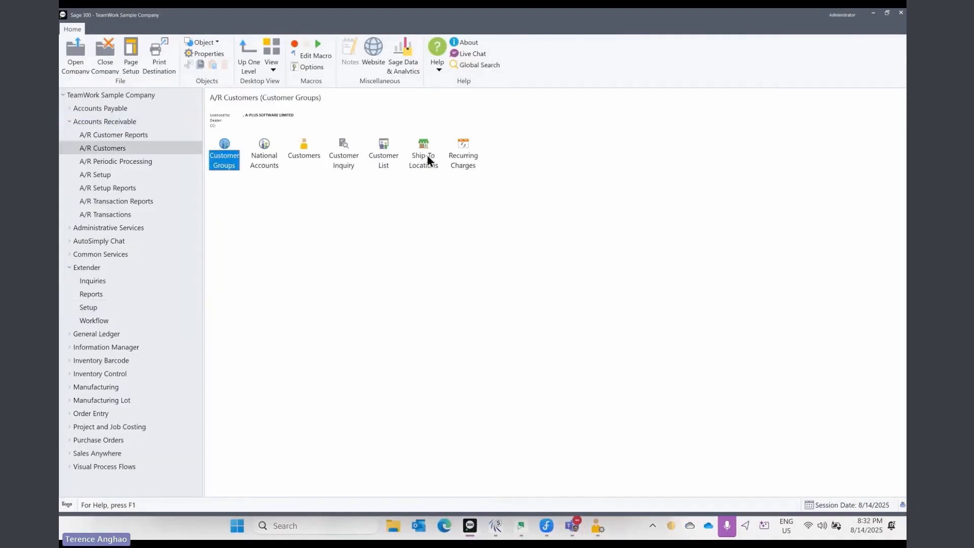
pyautogui.click(303, 153)
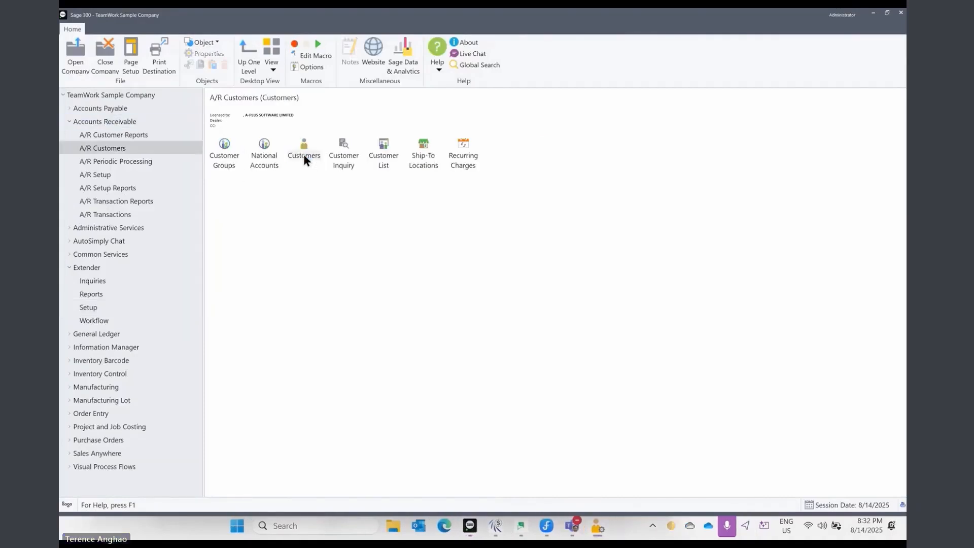
pyautogui.doubleClick(303, 154)
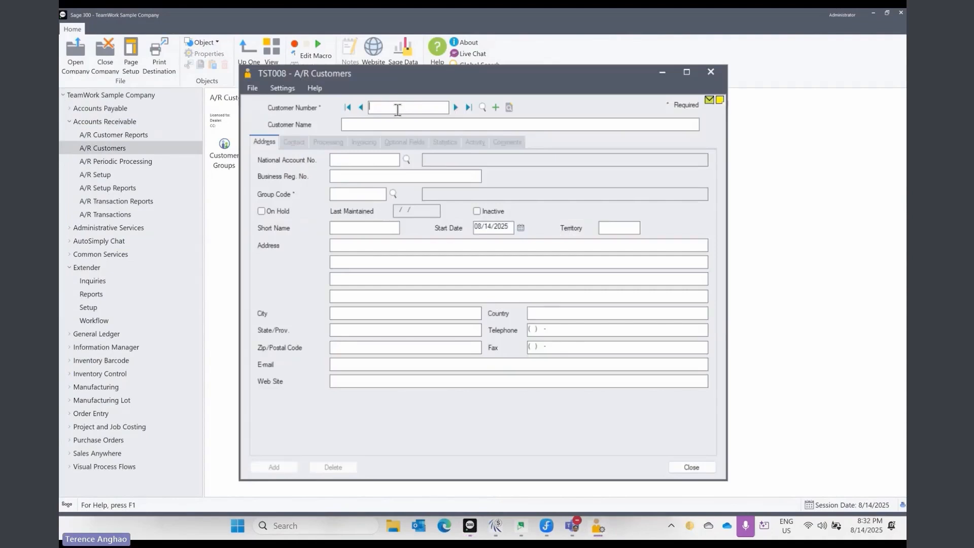
# Load the original Coastal Electric Company record by its customer number and move the side panel against the customer window.
pyautogui.write('1400')
pyautogui.press('Tab')
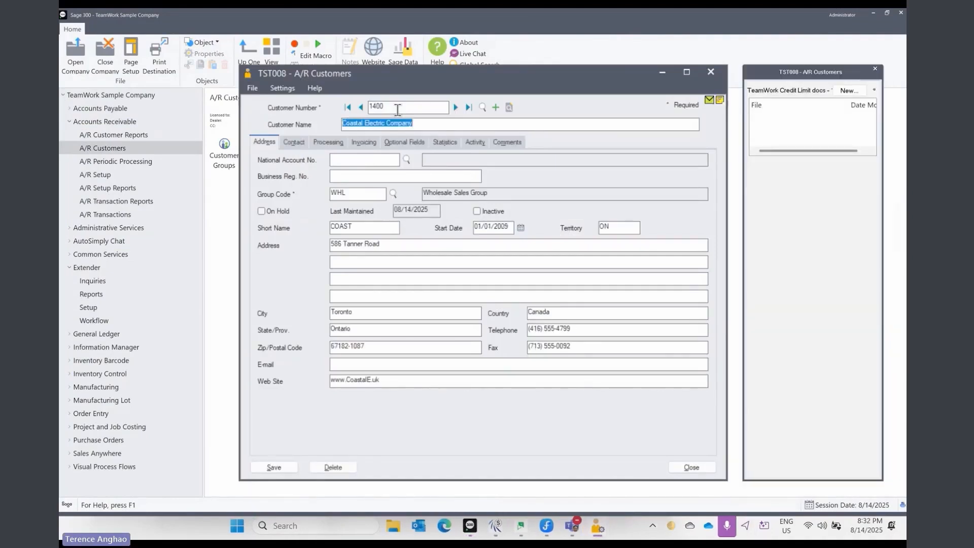
pyautogui.click(749, 75)
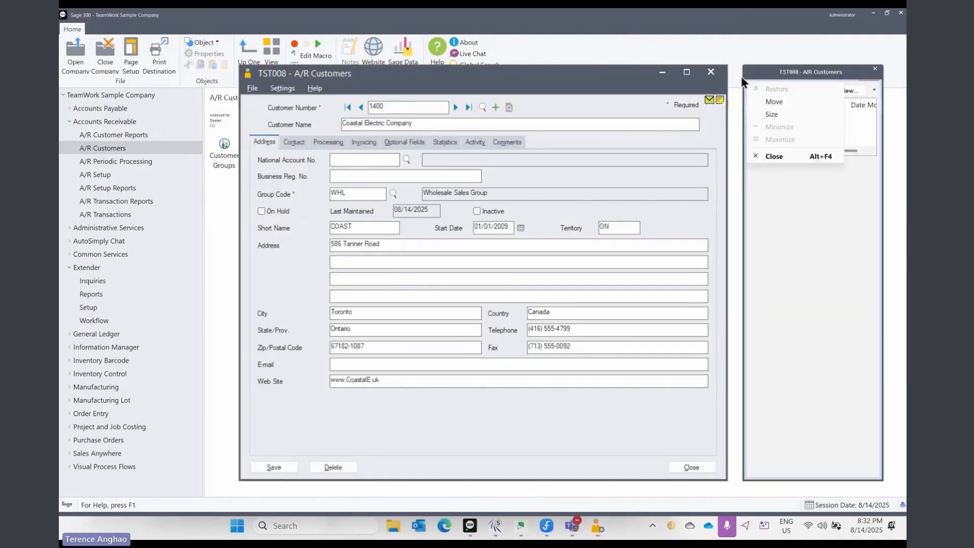
pyautogui.click(751, 75)
pyautogui.moveTo(760, 79); pyautogui.dragTo(746, 80)
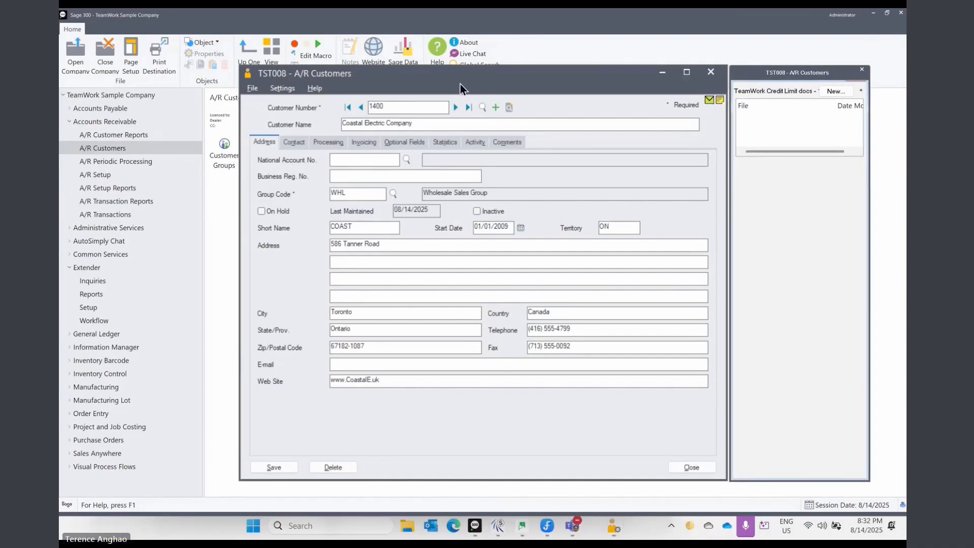
# Load the existing "Coastal Electric Company - NEW" record by its customer number.
pyautogui.click(395, 104)
pyautogui.press('BackSpace')
pyautogui.press('BackSpace')
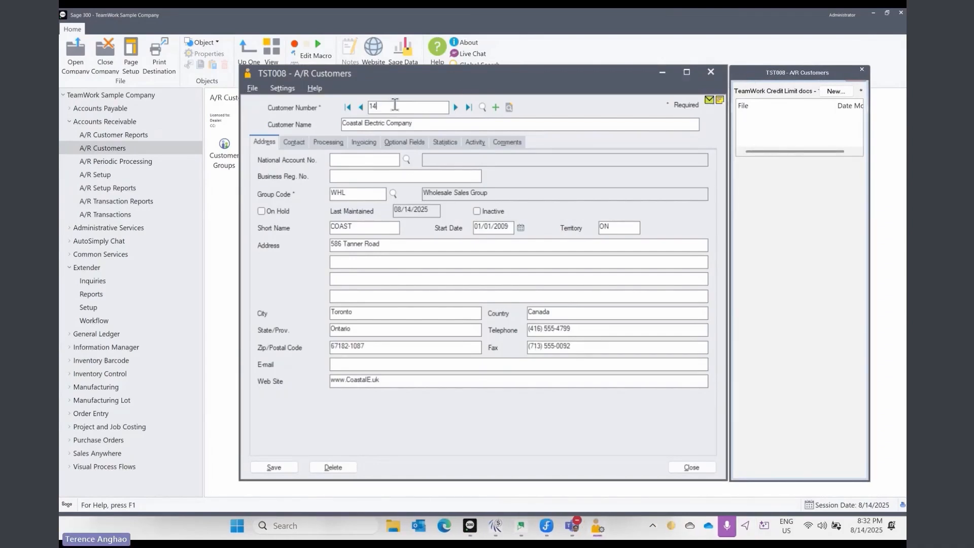
pyautogui.write('20')
pyautogui.press('Tab')
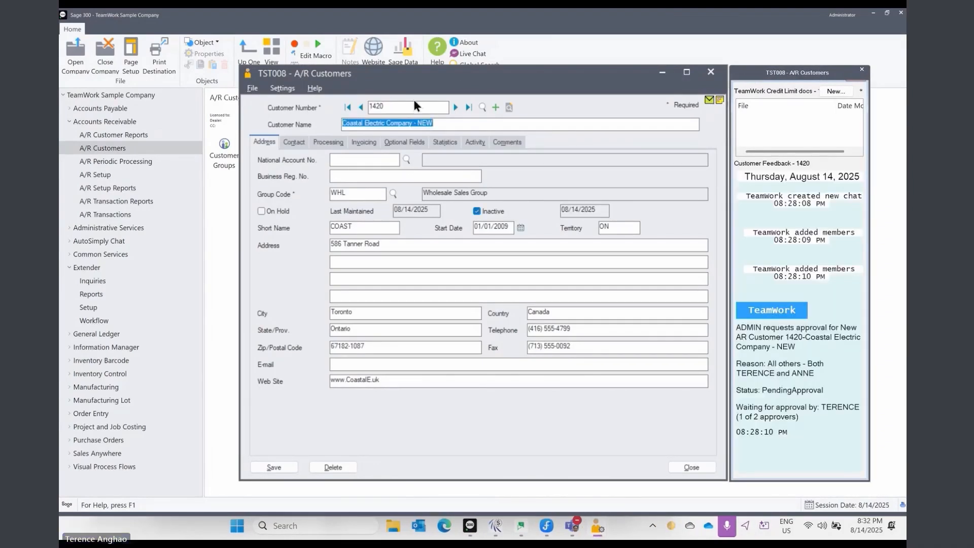
# Enter an unused customer number over the loaded record and change the customer name to "Coastal Electric Company - NEW TEAMWORK".
pyautogui.moveTo(386, 105); pyautogui.dragTo(377, 105)
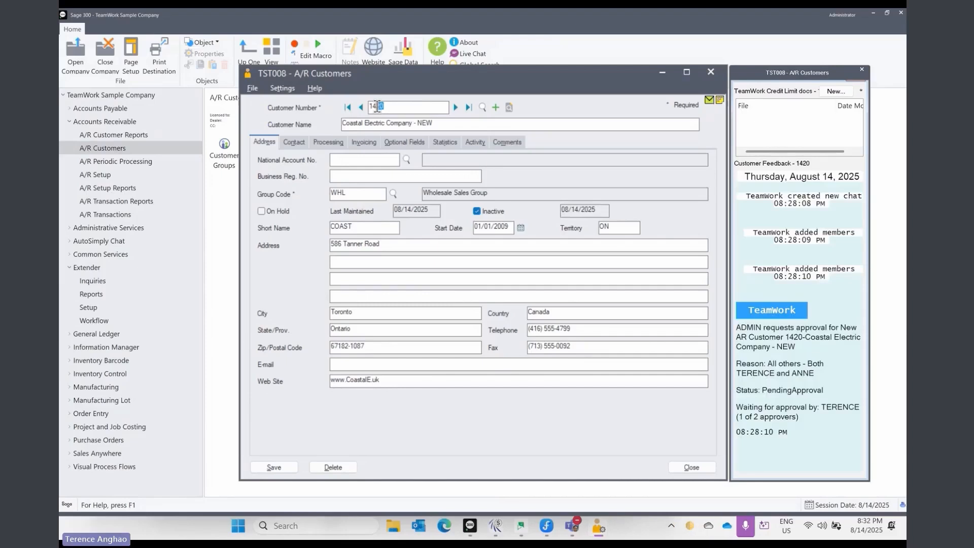
pyautogui.write('30')
pyautogui.press('Tab')
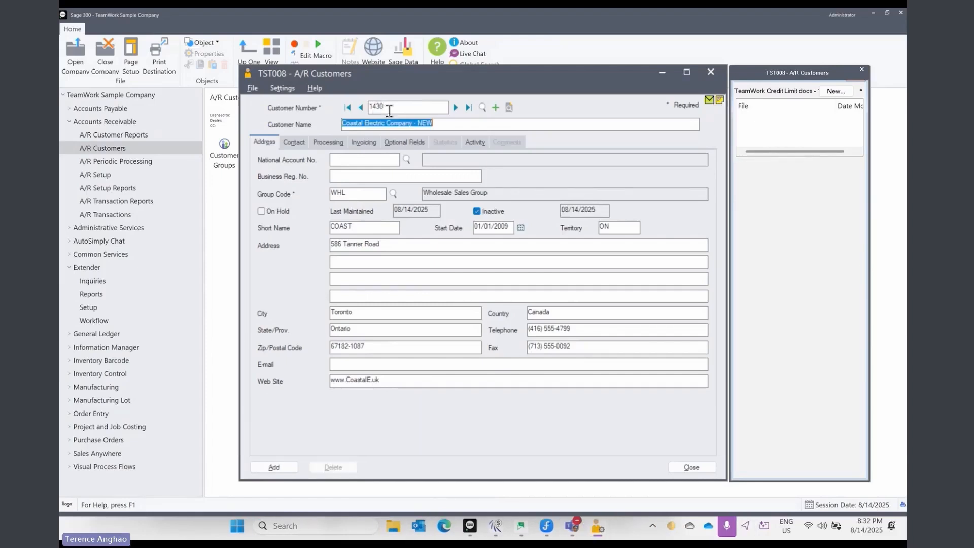
pyautogui.moveTo(436, 123); pyautogui.dragTo(417, 124)
pyautogui.click(437, 125)
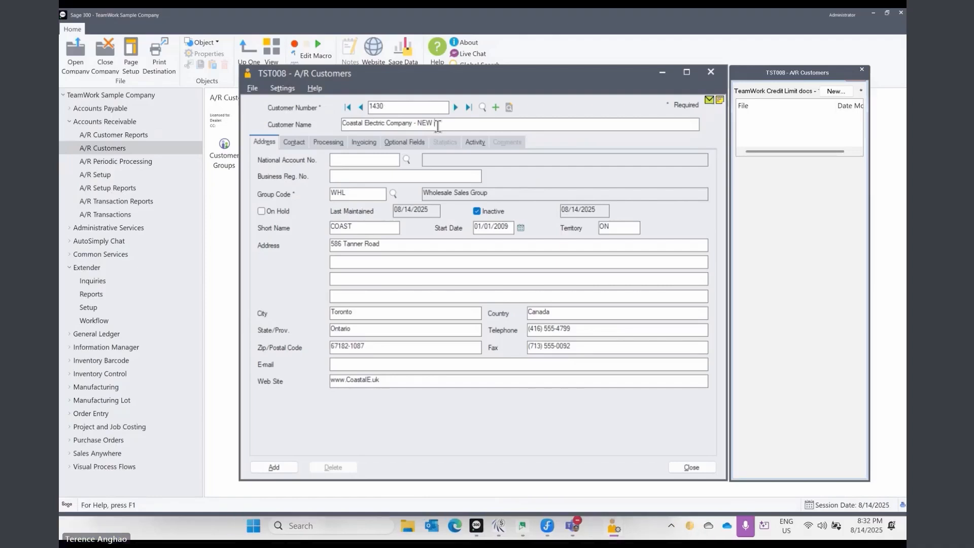
pyautogui.write('TEAMWORK')
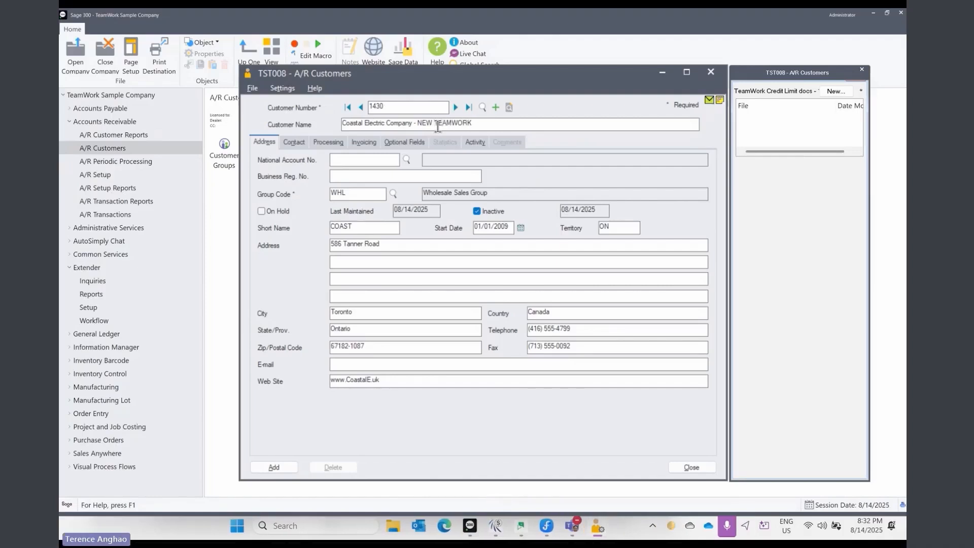
# Check the new customer's invoicing details, add the record, and return to its address details.
pyautogui.click(363, 142)
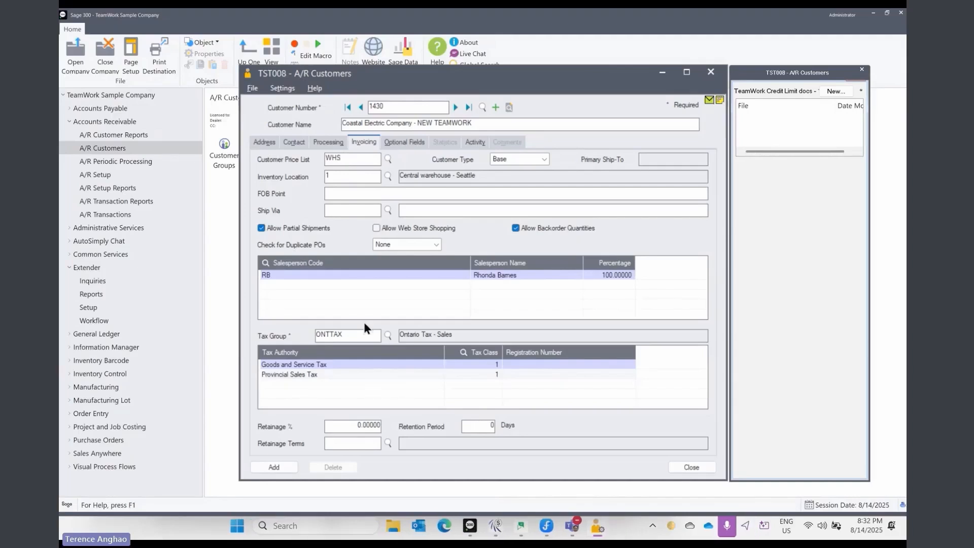
pyautogui.click(274, 467)
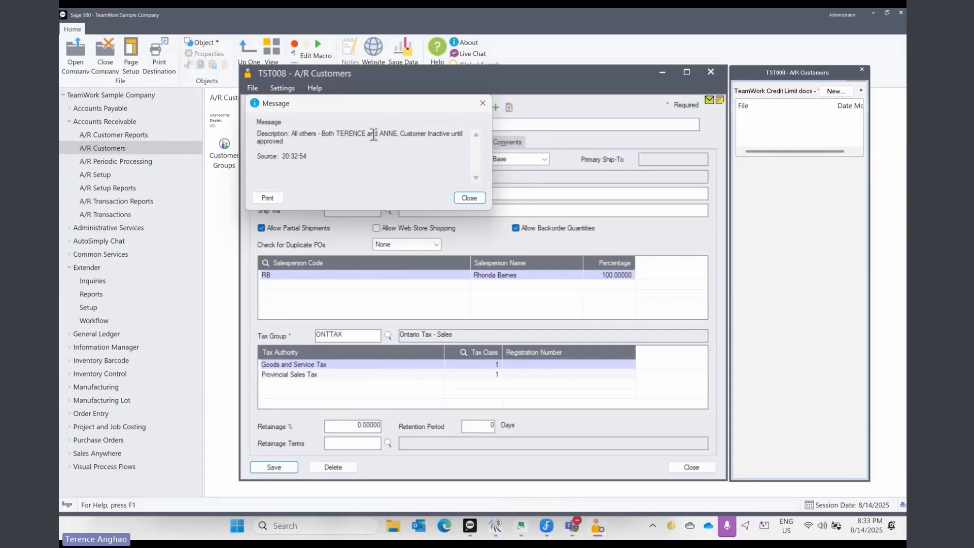
pyautogui.click(469, 197)
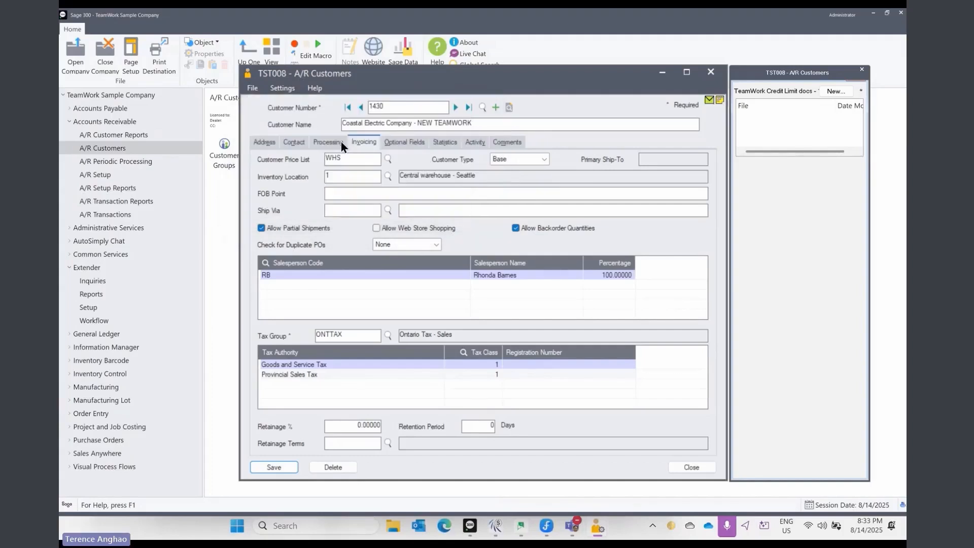
pyautogui.click(262, 144)
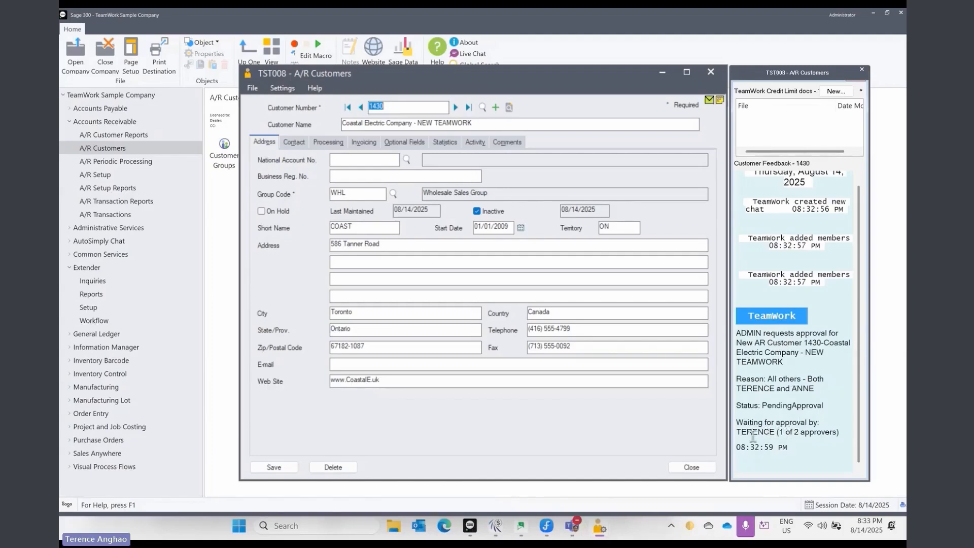
# Switch to the mirrored phone in Samsung Flow and open the newest AR new customer approval chat.
pyautogui.moveTo(560, 531)
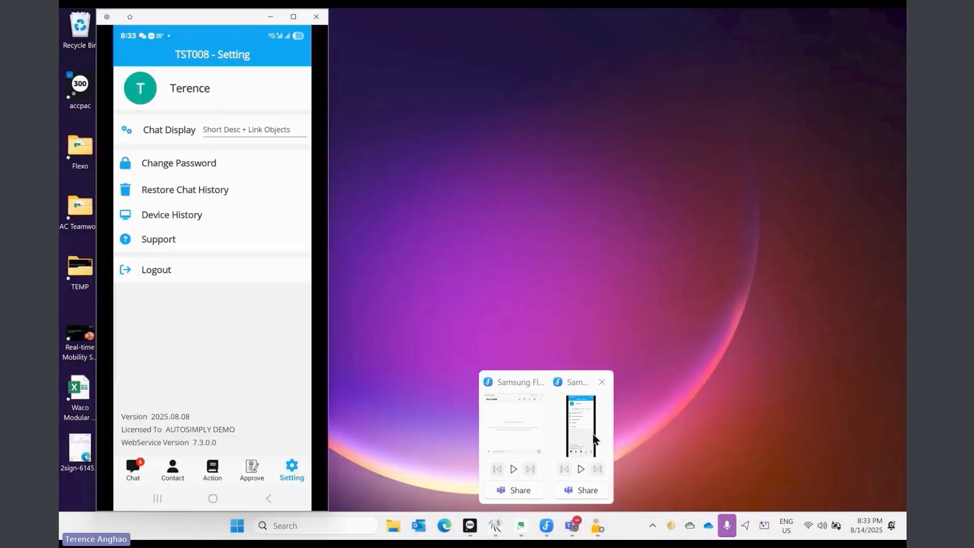
pyautogui.click(592, 433)
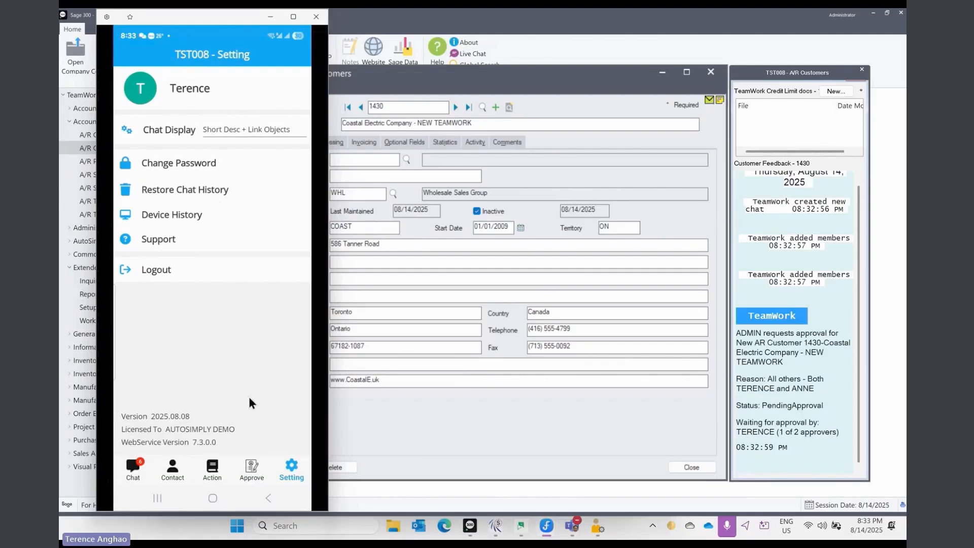
pyautogui.click(142, 464)
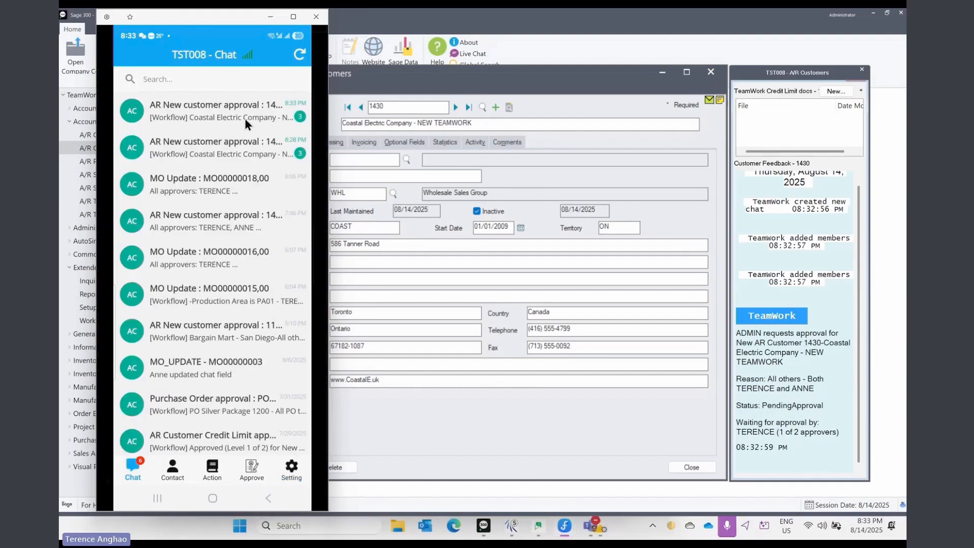
pyautogui.click(245, 119)
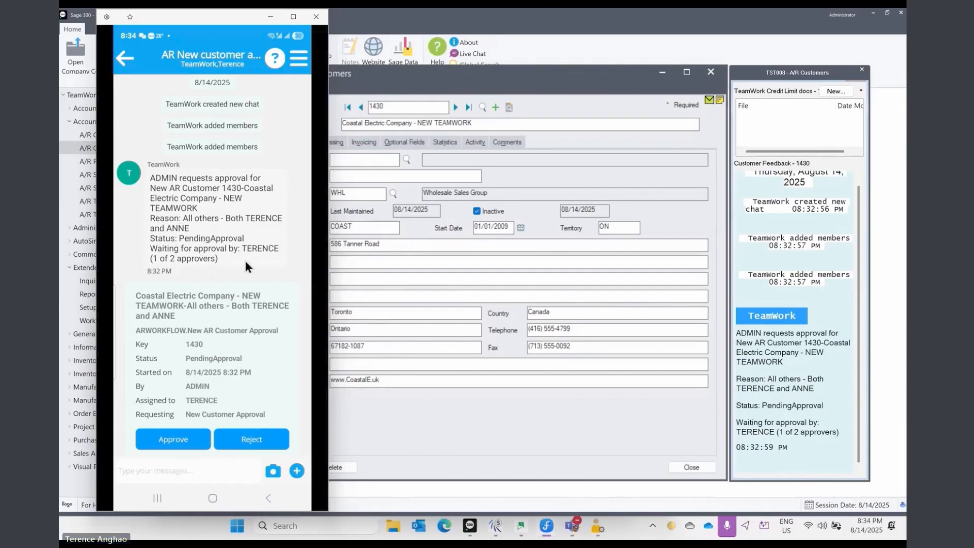
# Send the message "what is this for?" in the new customer approval chat.
pyautogui.click(187, 470)
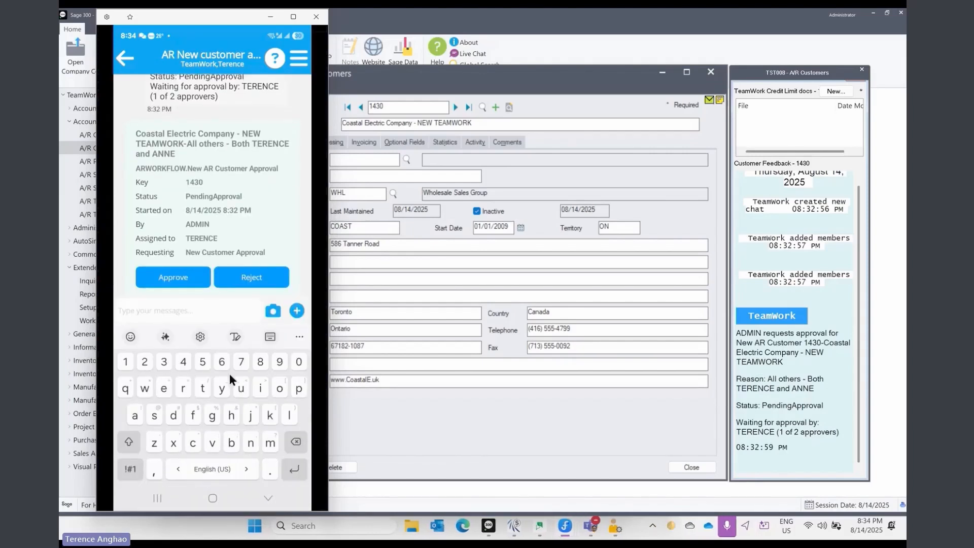
pyautogui.write('what is')
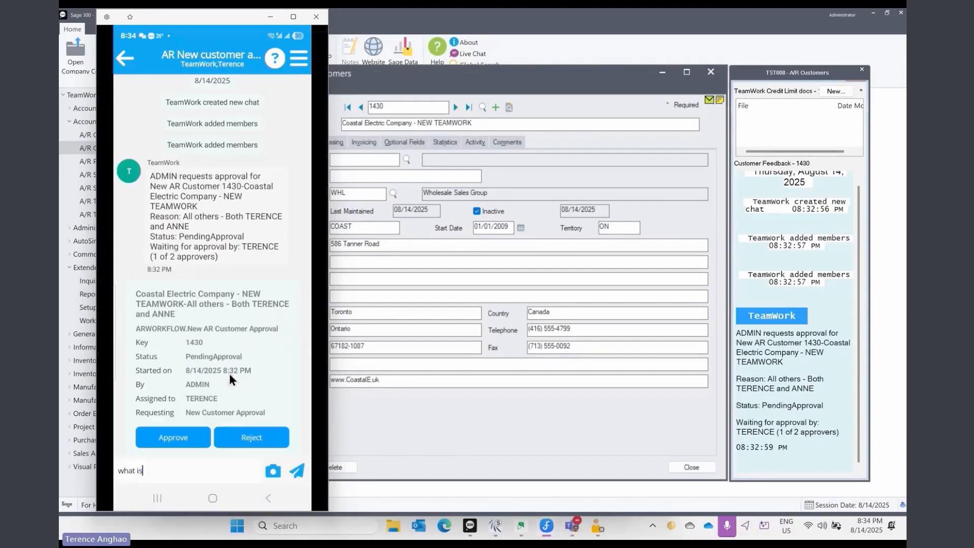
pyautogui.write(' this fo')
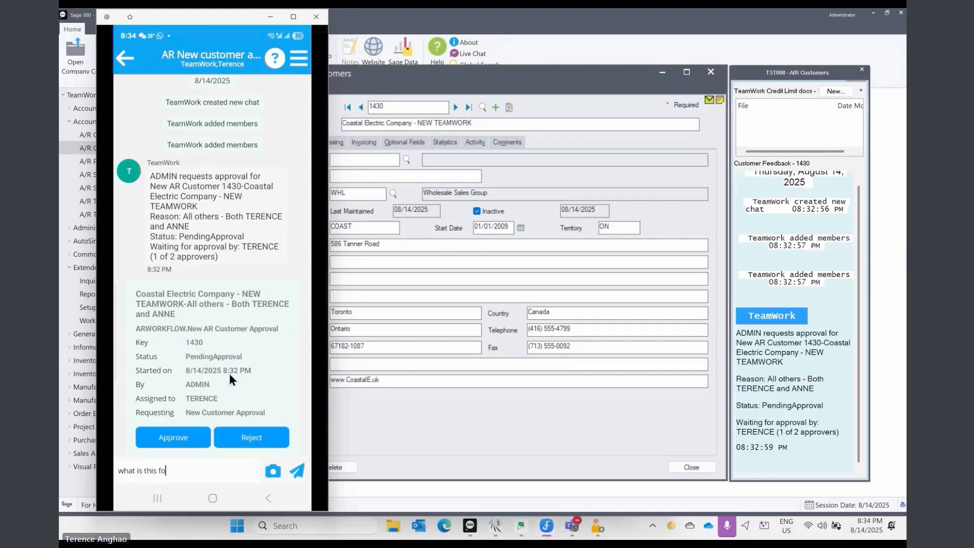
pyautogui.write('r?')
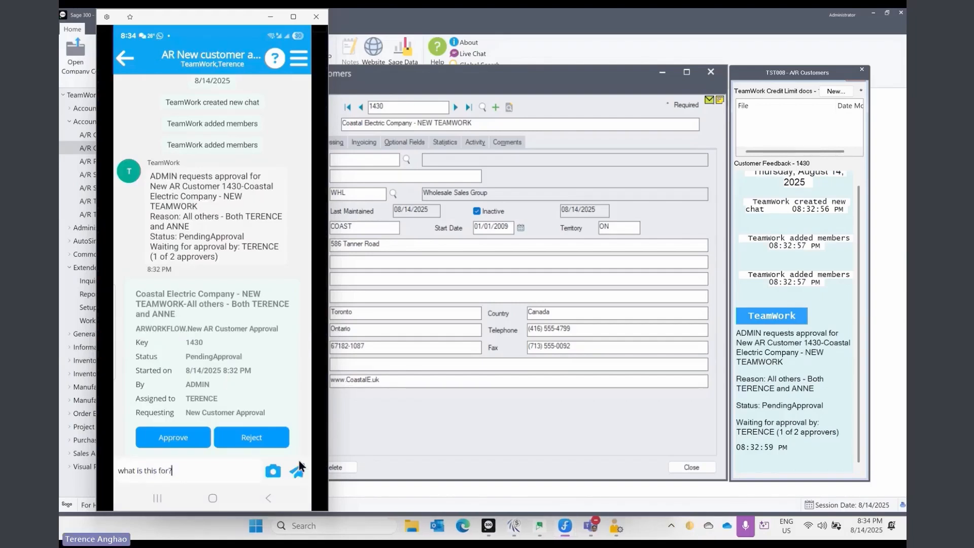
pyautogui.click(300, 465)
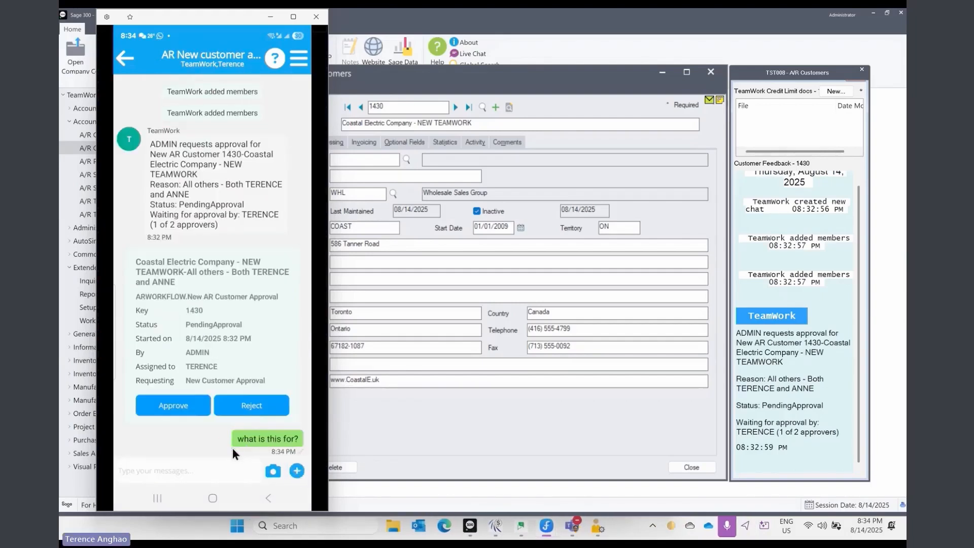
# Send a chat message addressing the second approver by first name and asking "do you know customer".
pyautogui.write('anne, do you kn')
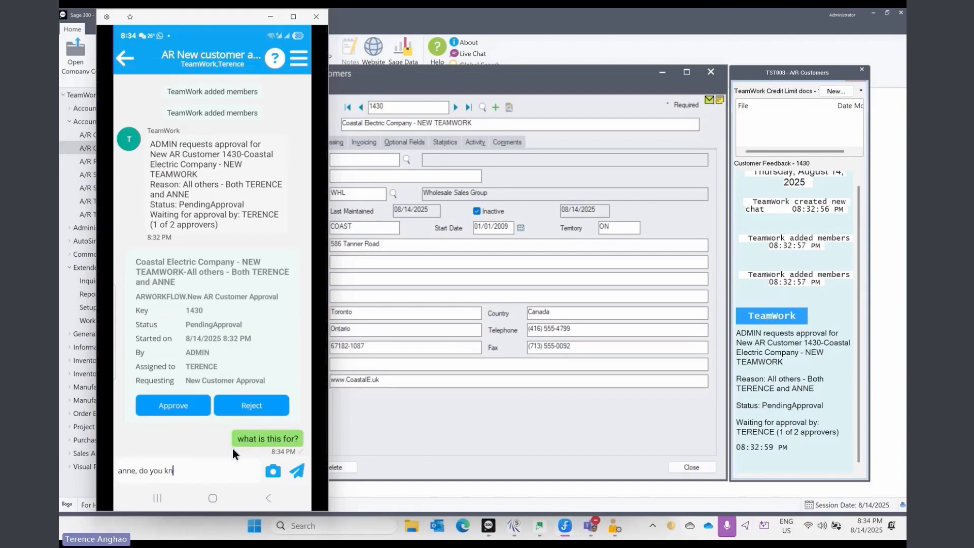
pyautogui.write('ow ')
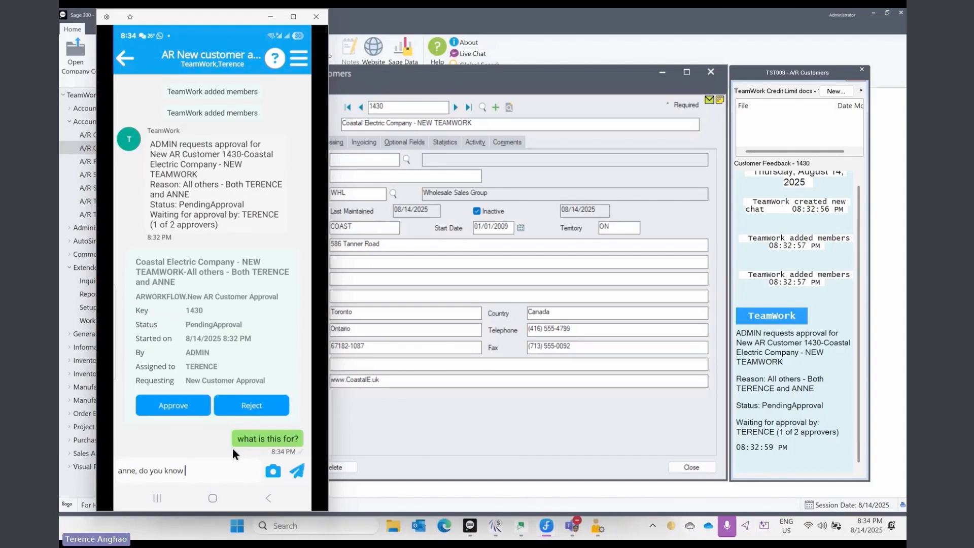
pyautogui.write('customer')
pyautogui.click(294, 471)
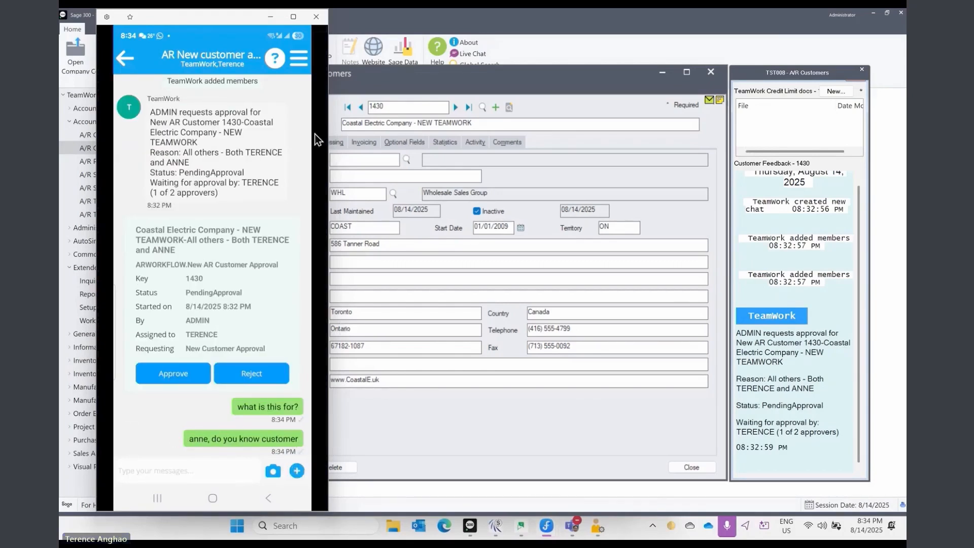
# Run the chat's Customer Address and Customer Contact queries, returning to the conversation after each.
pyautogui.click(273, 60)
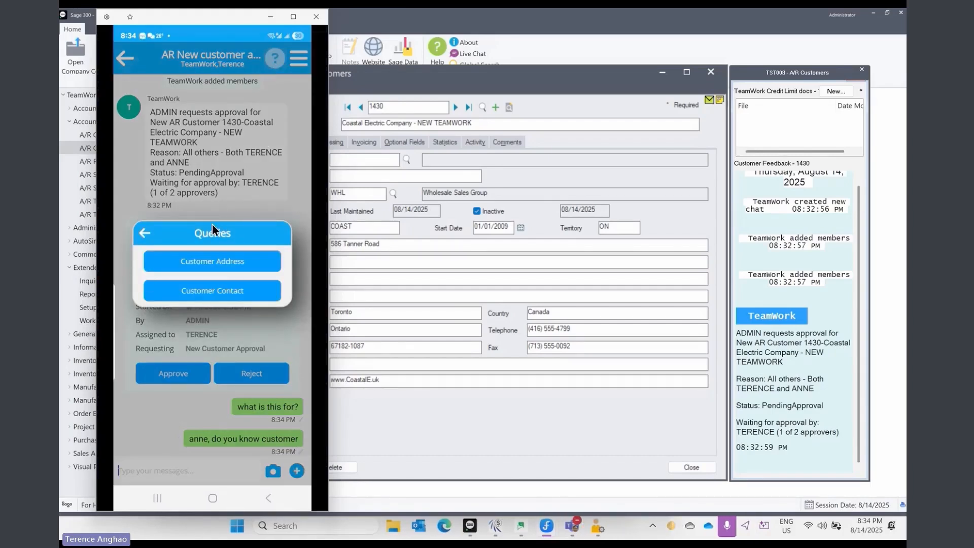
pyautogui.click(233, 261)
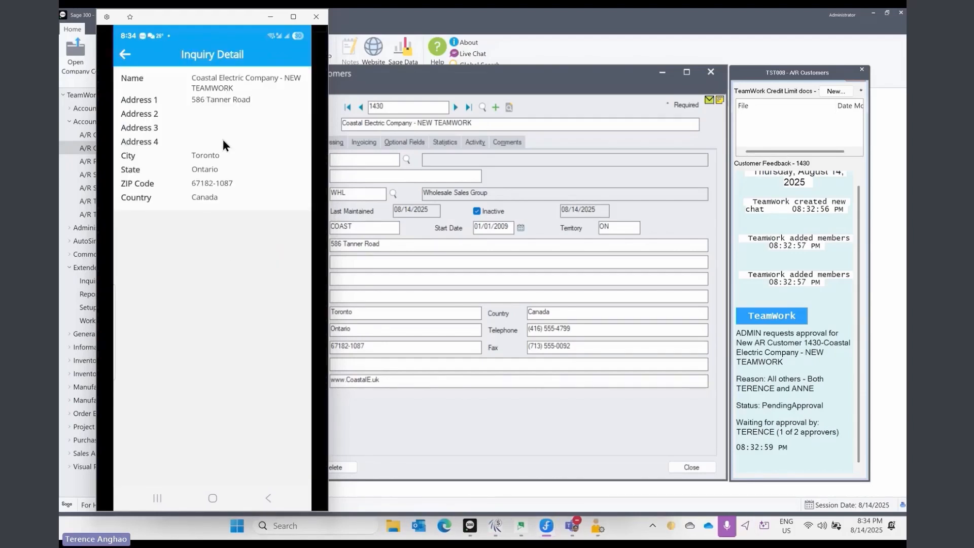
pyautogui.click(129, 56)
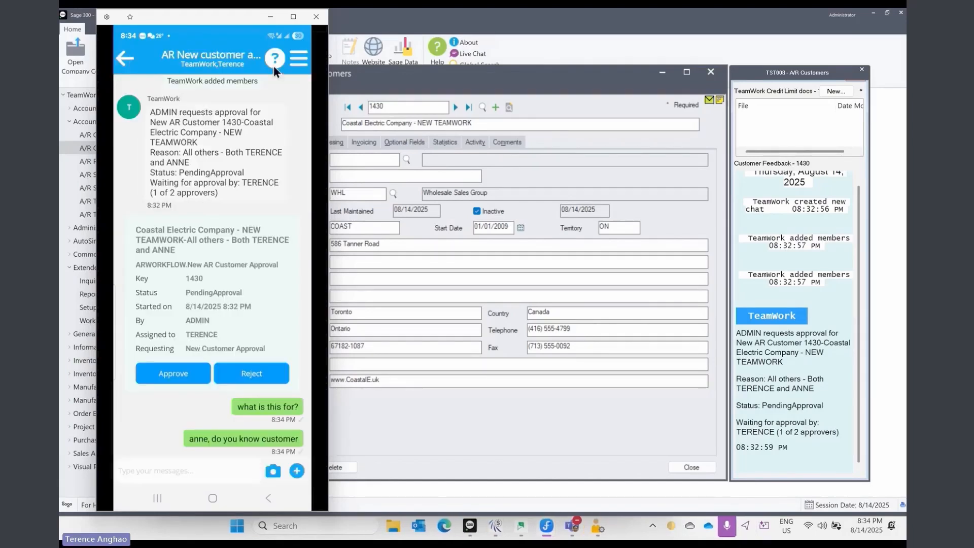
pyautogui.click(274, 58)
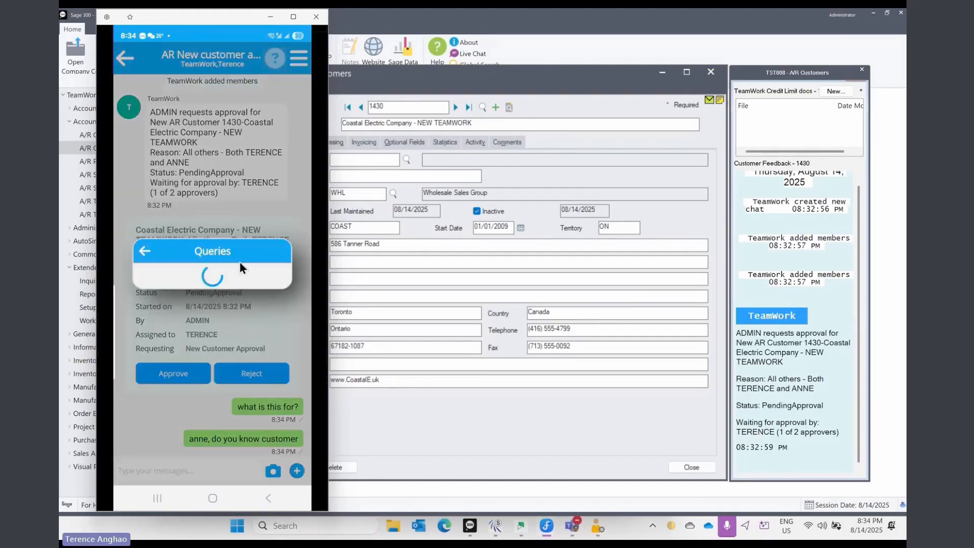
pyautogui.click(199, 290)
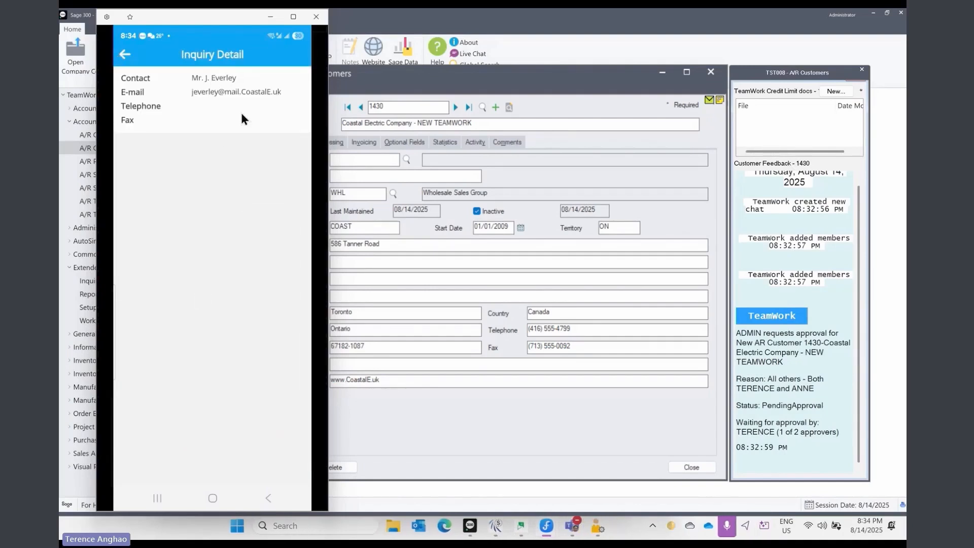
pyautogui.click(132, 53)
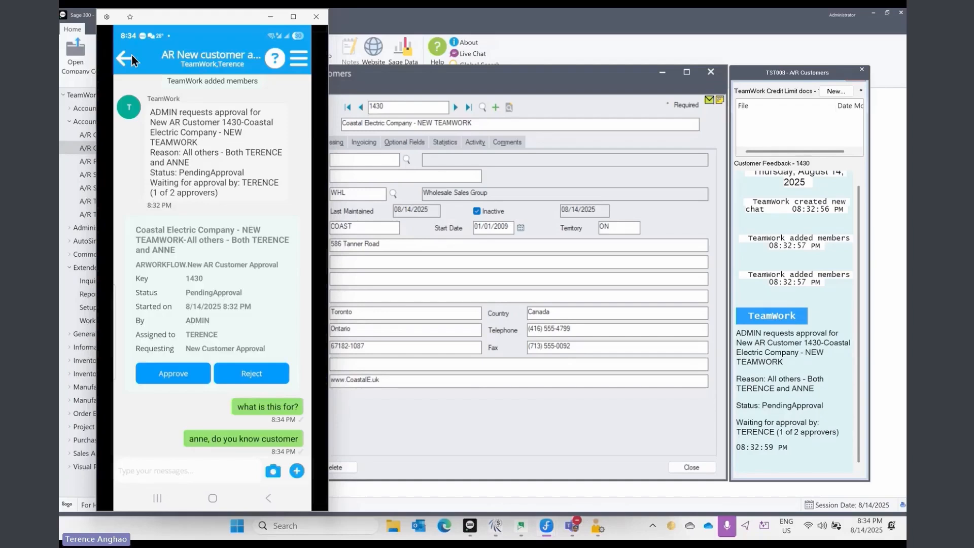
# Approve the new customer request on the phone with the approver's comment "this is ok".
pyautogui.click(193, 379)
pyautogui.click(270, 287)
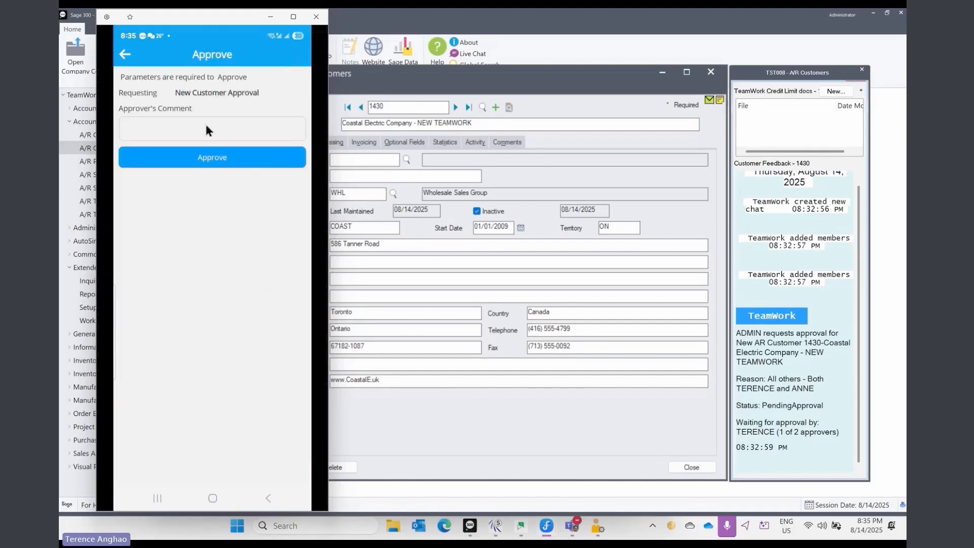
pyautogui.click(198, 129)
pyautogui.write('this is ok')
pyautogui.click(197, 155)
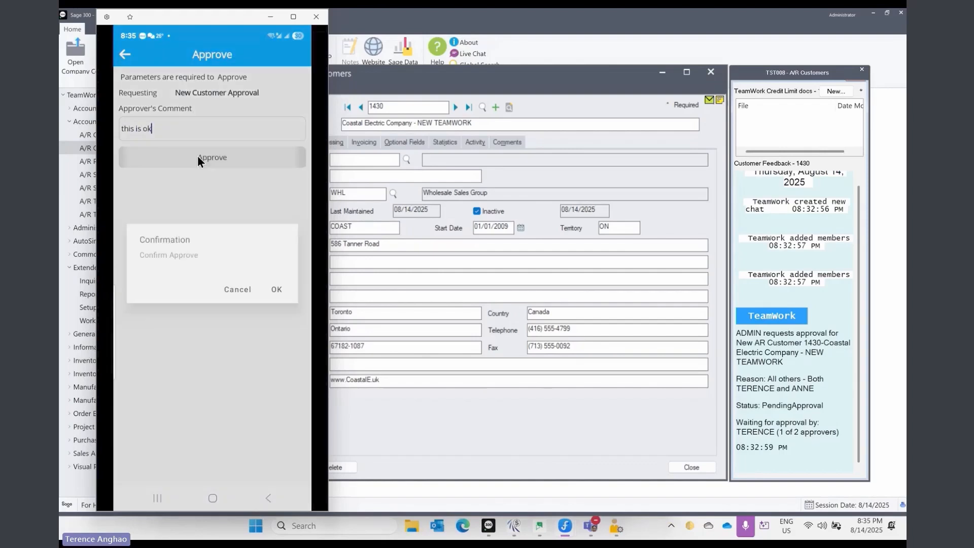
pyautogui.click(281, 291)
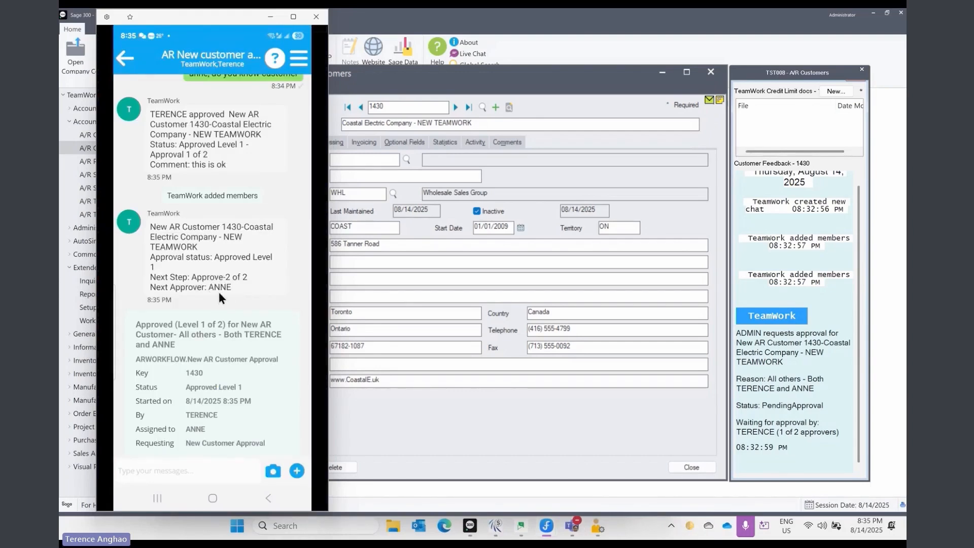
# Switch to A/R Customers in Sage 300, refresh the new customer's record, and review the approval messages in its Customer Feedback chat.
pyautogui.click(558, 118)
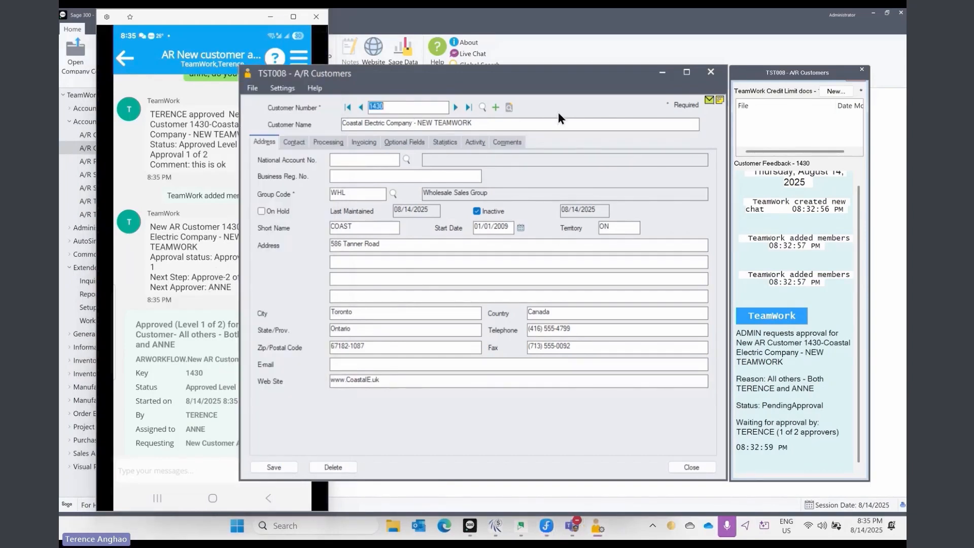
pyautogui.click(361, 108)
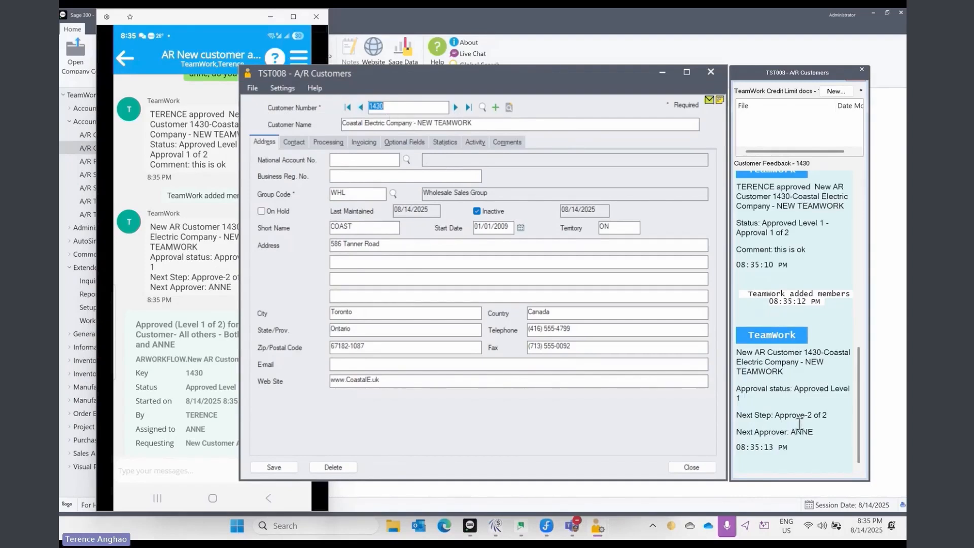
pyautogui.scroll(1, 787, 367)
pyautogui.scroll(4, 781, 355)
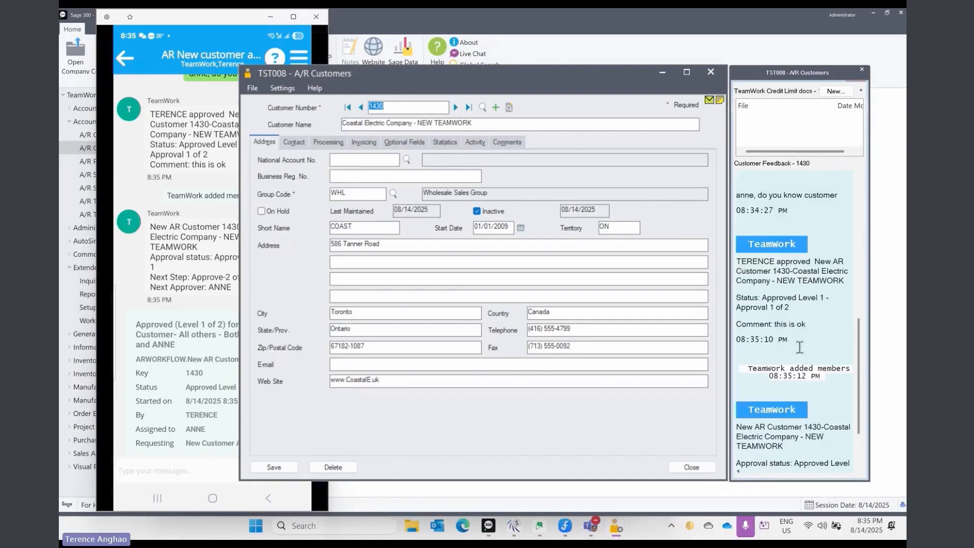
pyautogui.scroll(2, 757, 283)
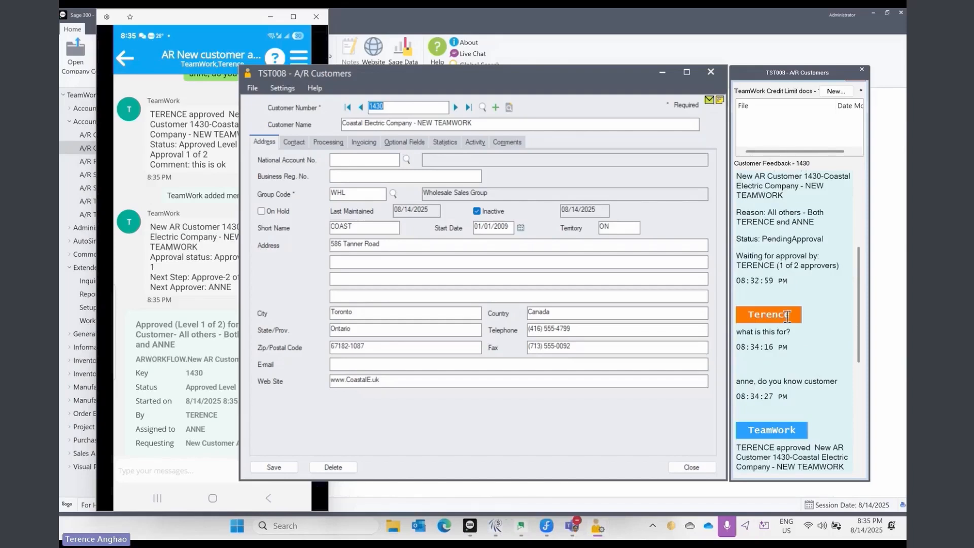
pyautogui.scroll(-4, 784, 376)
pyautogui.scroll(-1, 786, 371)
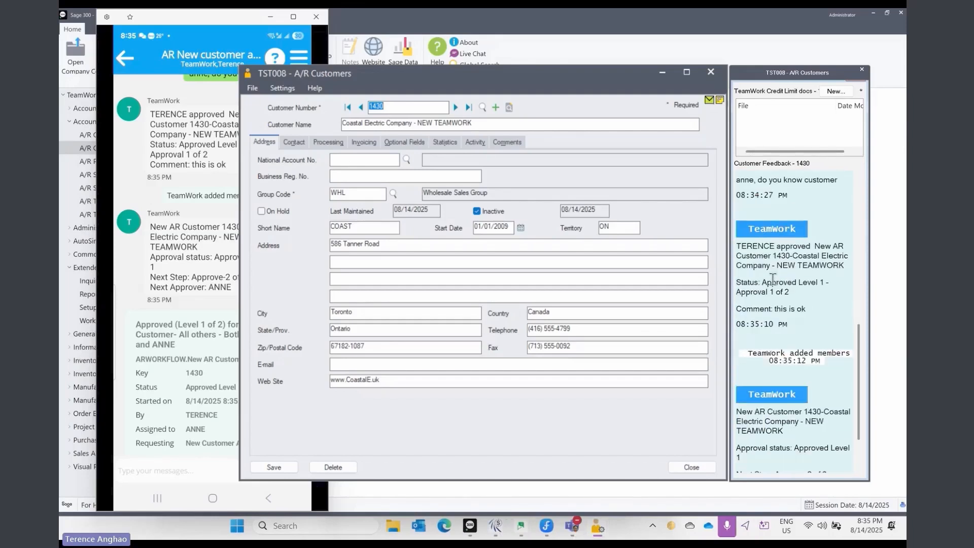
pyautogui.scroll(-1, 781, 383)
pyautogui.scroll(-2, 782, 384)
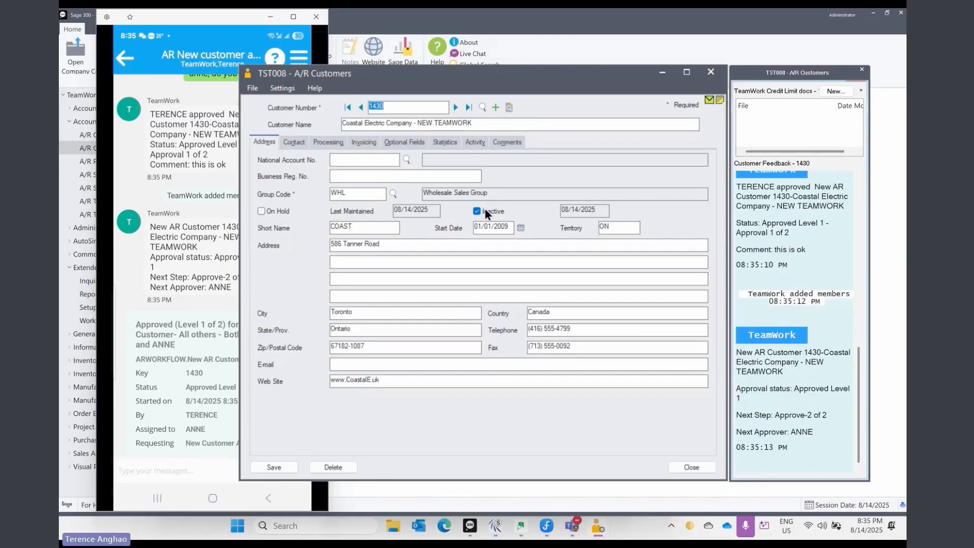
# Switch to the second approver's AutoSimplyChat, open the newest AR new customer approval chat, and review its messages and available queries.
pyautogui.click(523, 527)
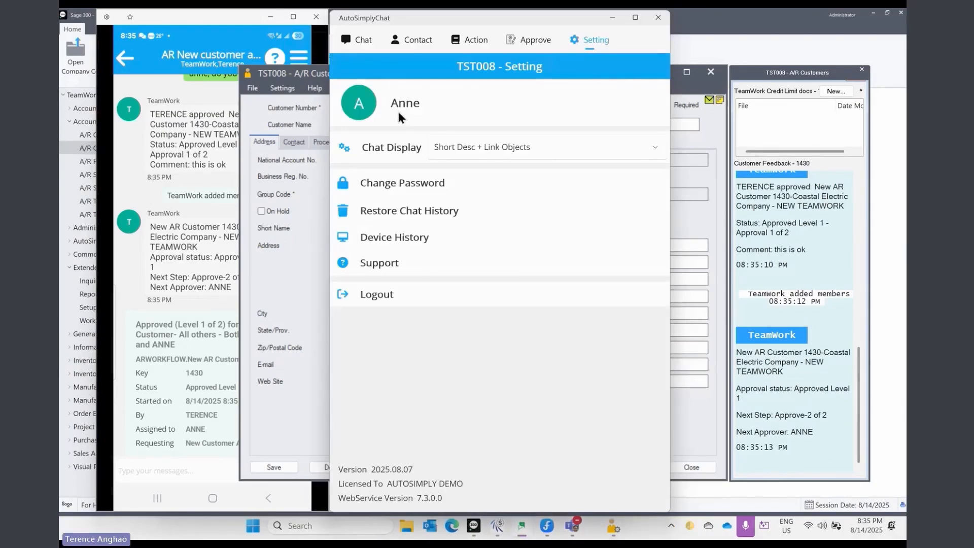
pyautogui.click(354, 41)
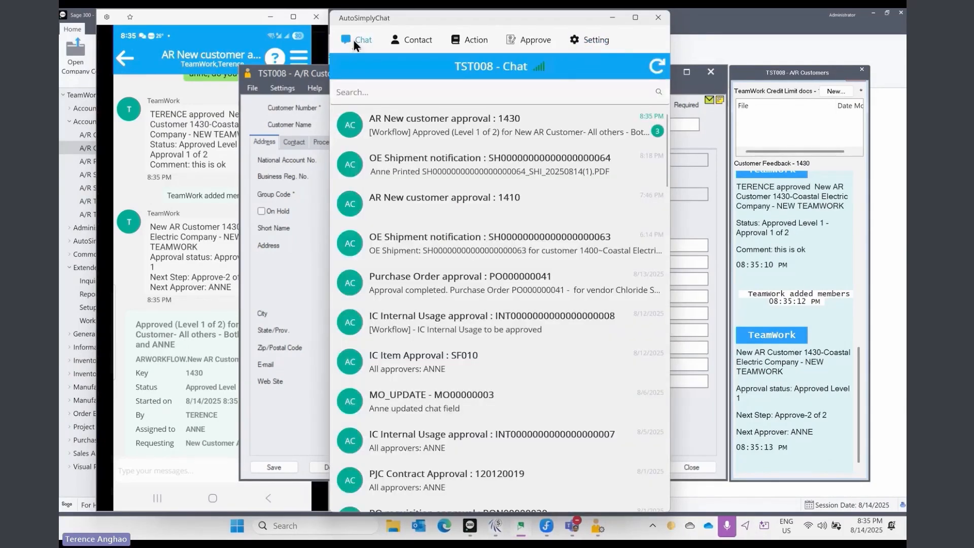
pyautogui.click(450, 129)
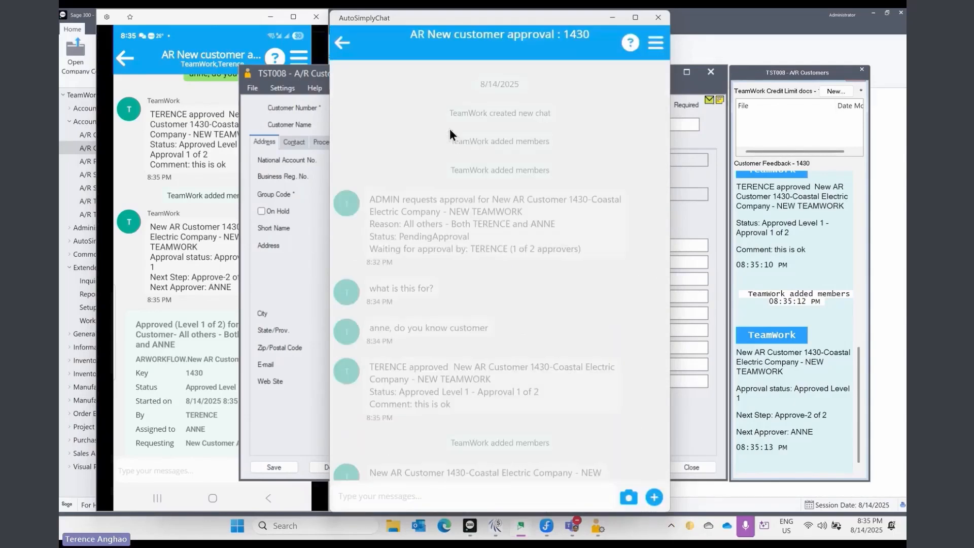
pyautogui.scroll(3, 427, 194)
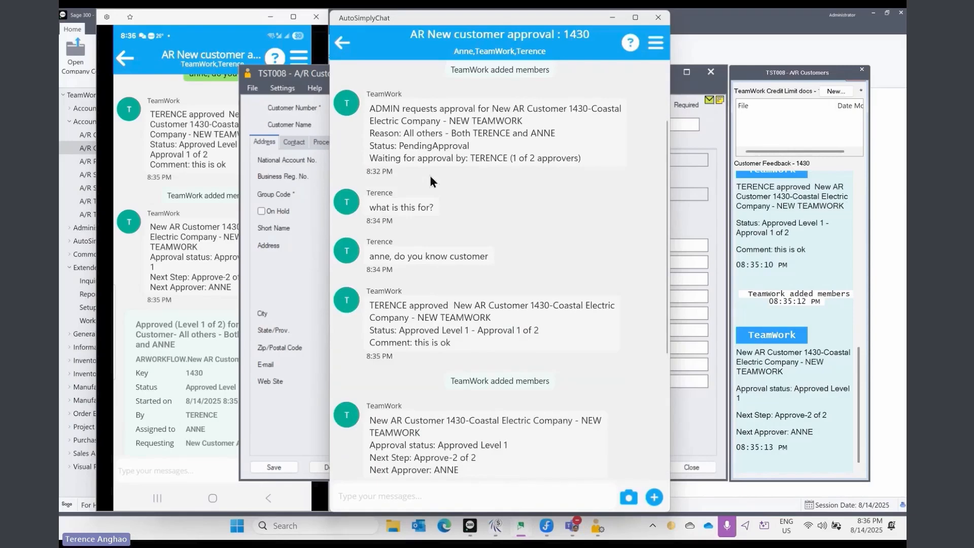
pyautogui.scroll(-5, 430, 175)
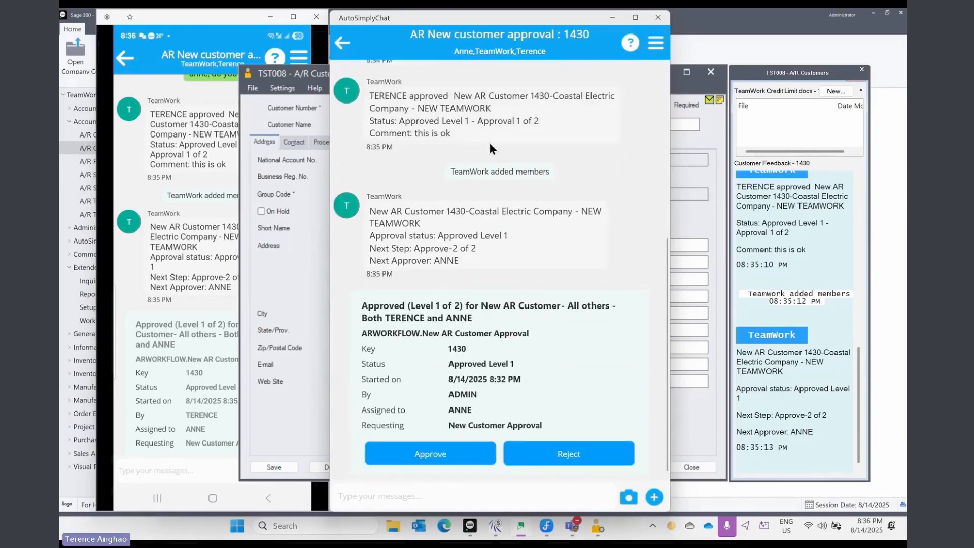
pyautogui.click(627, 42)
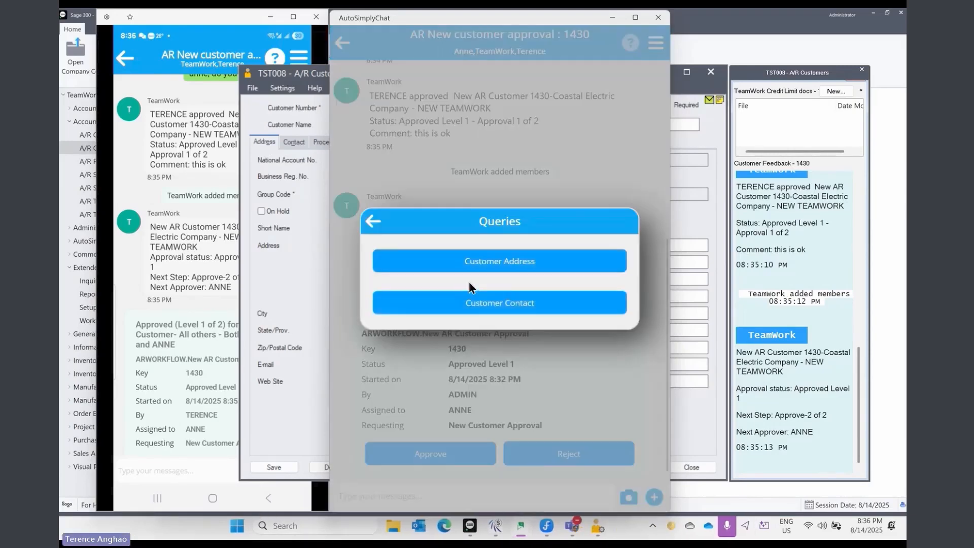
pyautogui.click(377, 222)
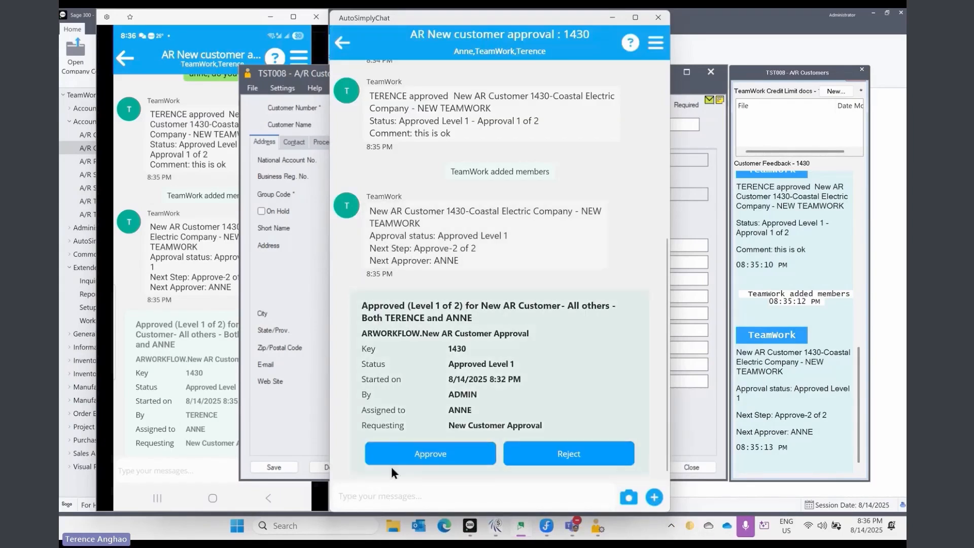
# Approve the new customer request as the second approver, leaving the approver's comment blank.
pyautogui.click(443, 454)
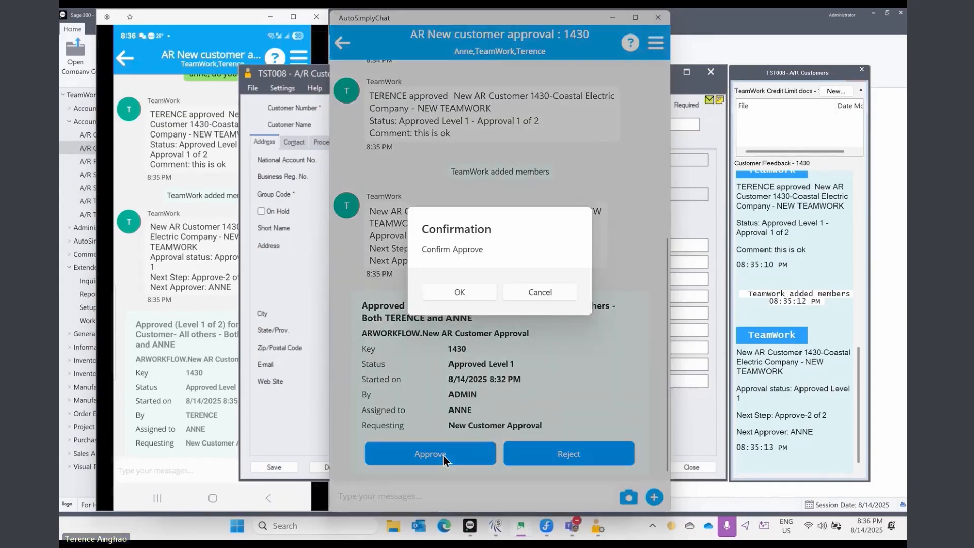
pyautogui.click(478, 292)
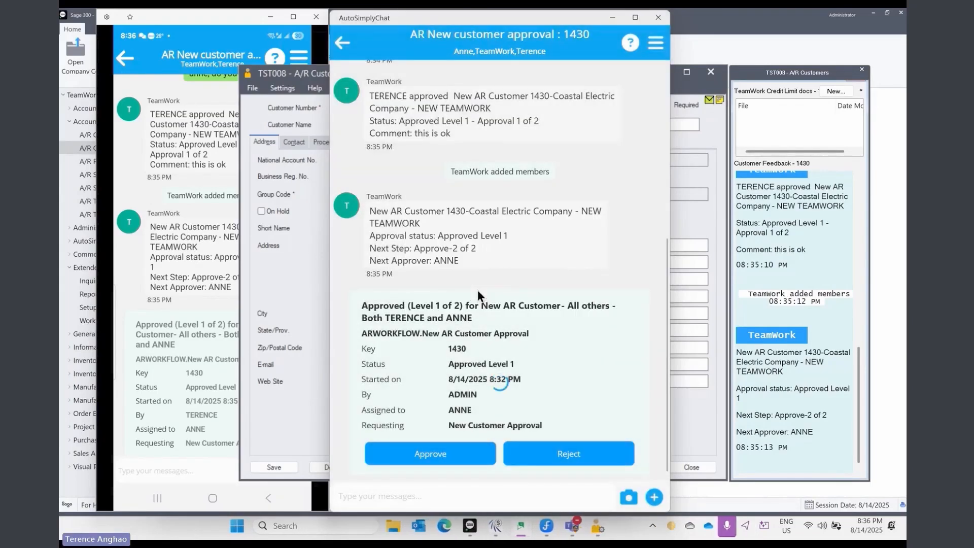
pyautogui.click(482, 157)
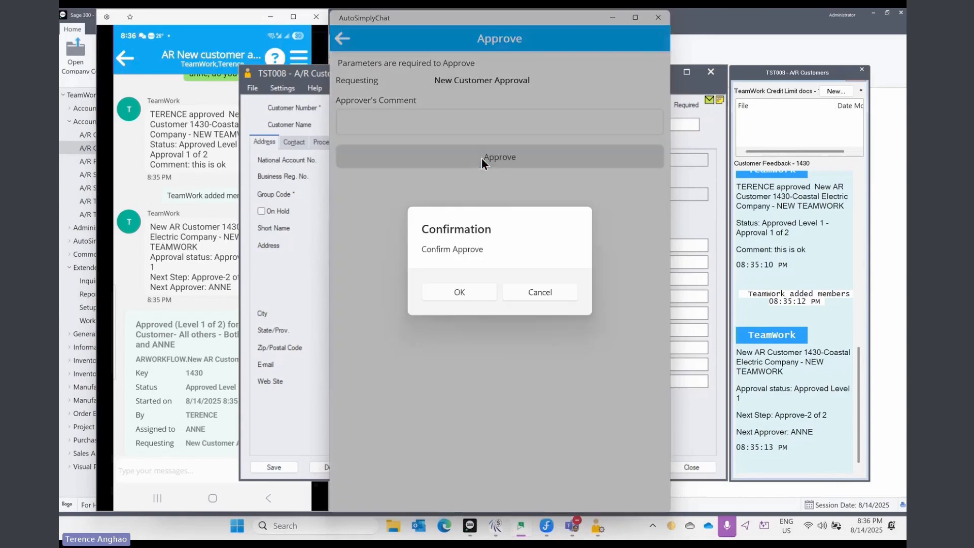
pyautogui.click(465, 292)
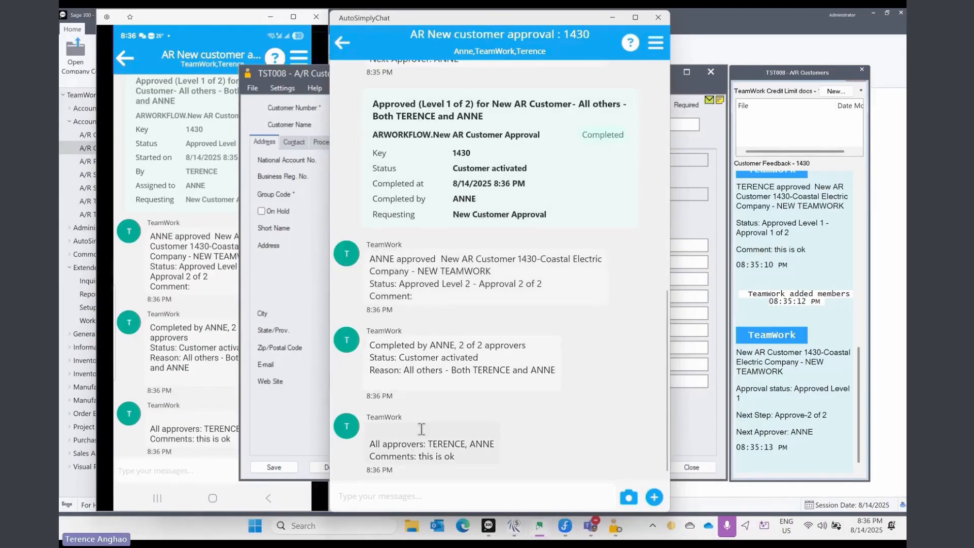
# Return to A/R Customers in Sage 300 and reload the new customer's record to check its Inactive status.
pyautogui.click(310, 76)
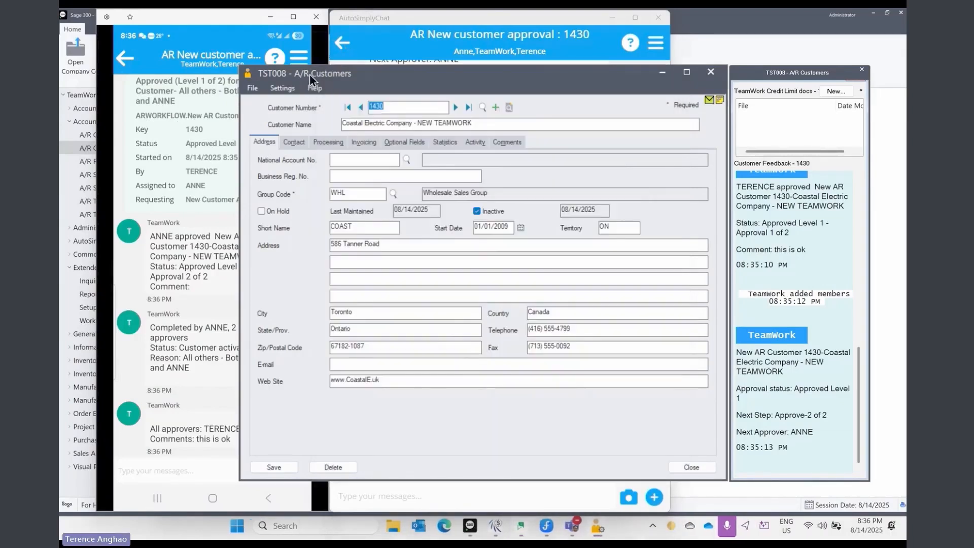
pyautogui.click(454, 108)
pyautogui.click(360, 108)
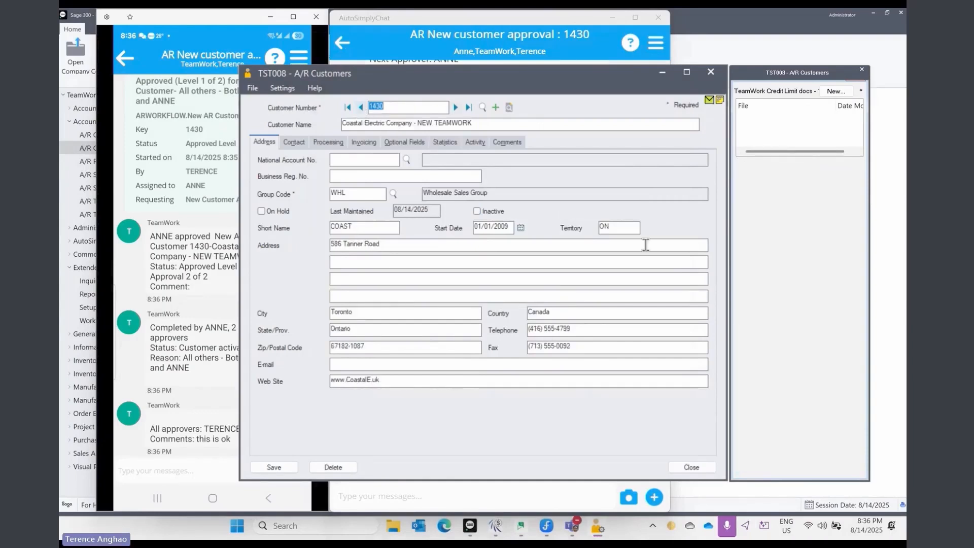